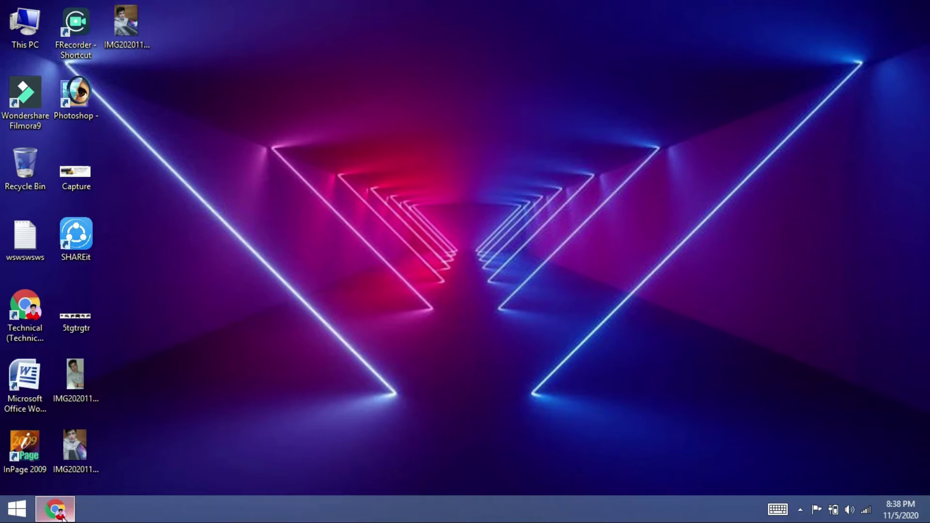
Step: Subscribe to the YouTube channel open in the browser, turn on all its notifications, and minimize the browser
mouse_move(71, 518)
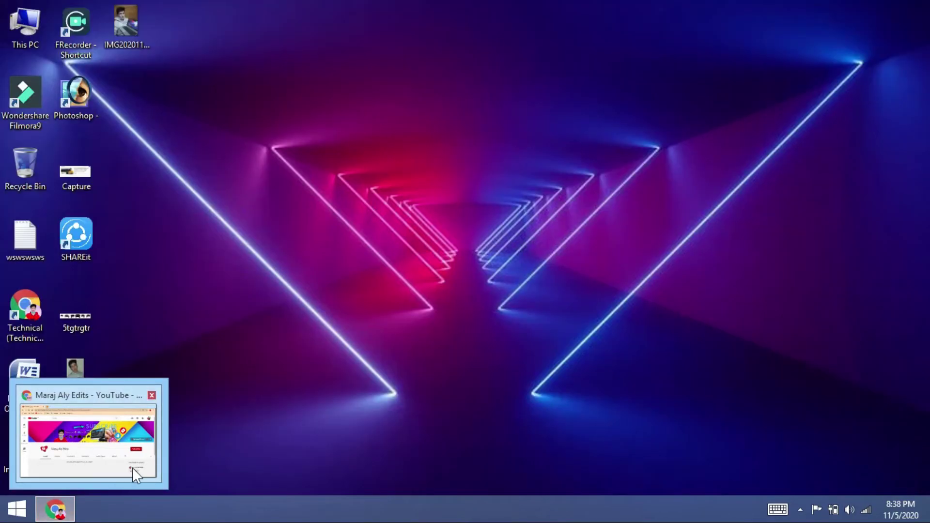
left_click(114, 469)
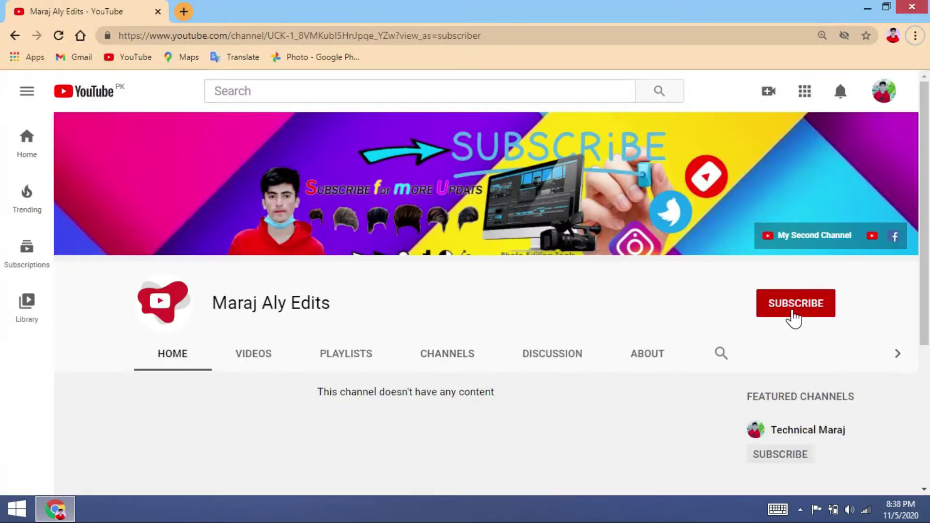
left_click(790, 310)
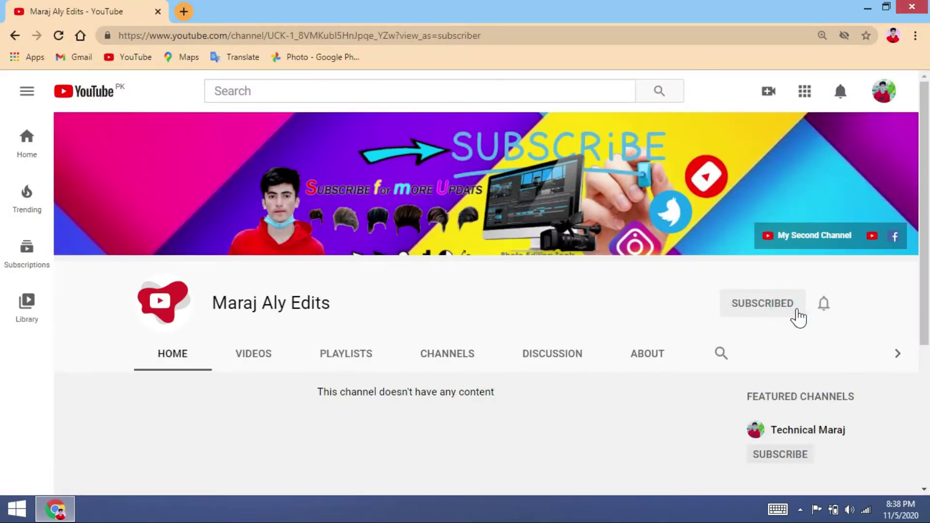
left_click(824, 305)
left_click(772, 341)
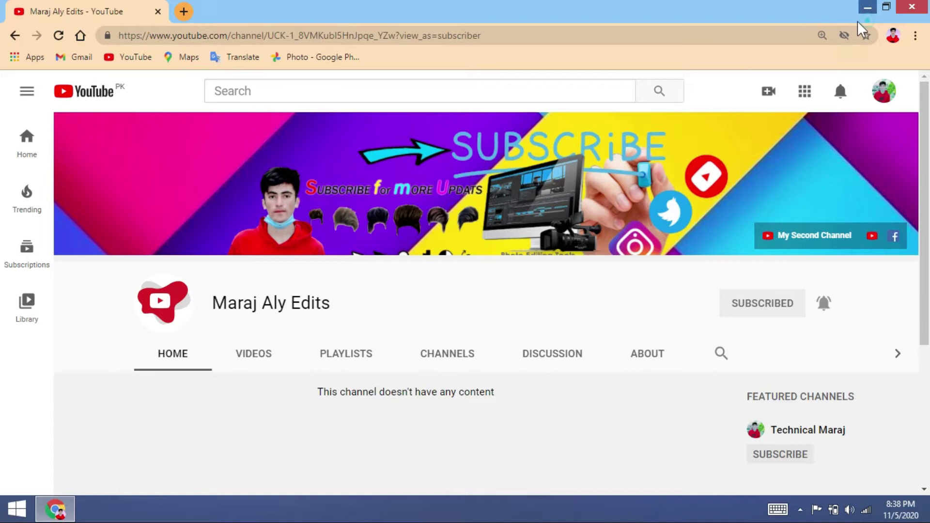
left_click(867, 7)
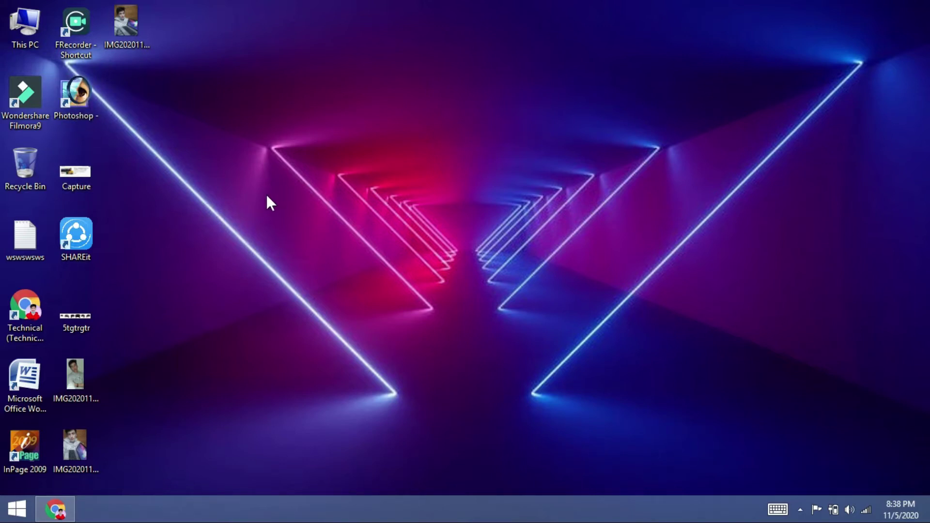
double_click(75, 376)
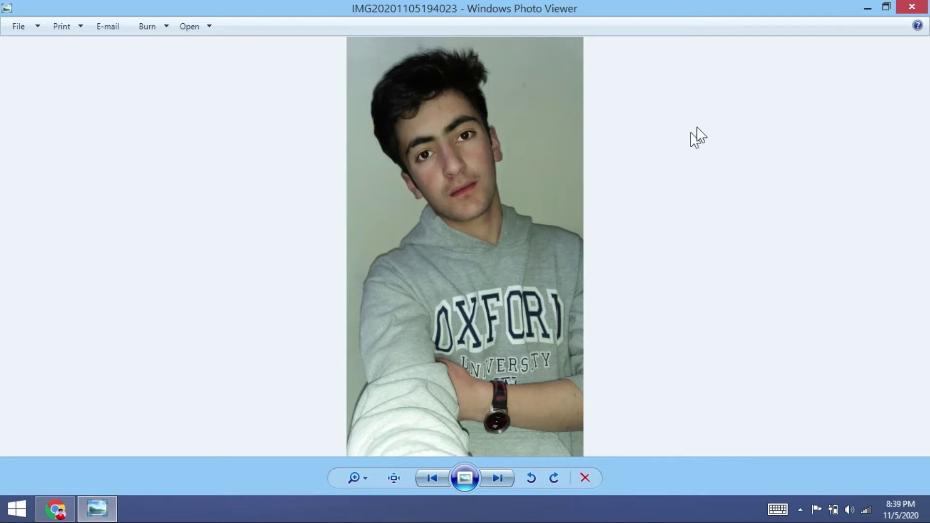
left_click(912, 7)
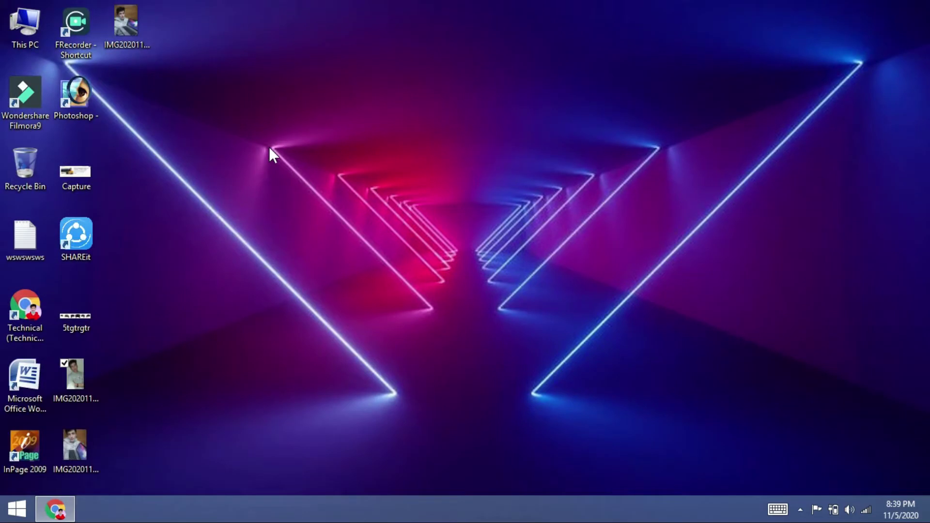
Step: Launch Adobe Photoshop 7.0 and close the browser window
double_click(85, 97)
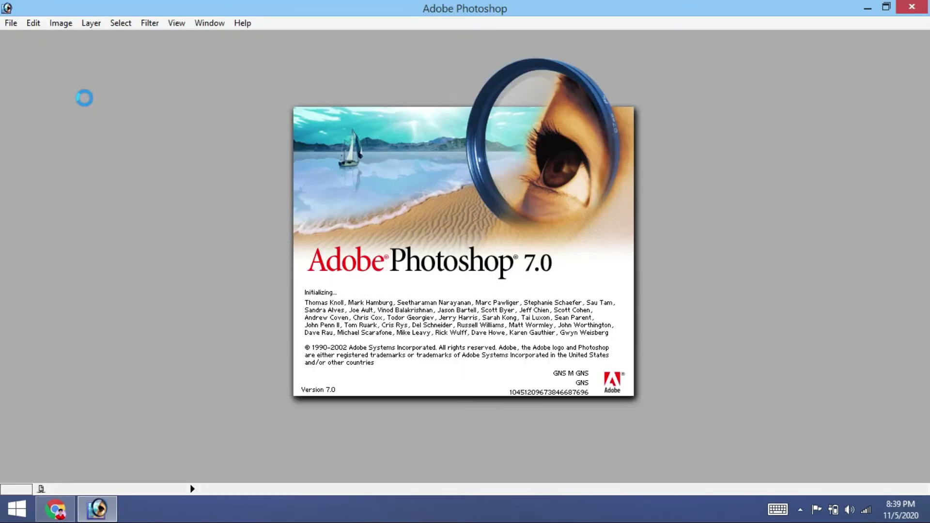
right_click(65, 510)
left_click(66, 472)
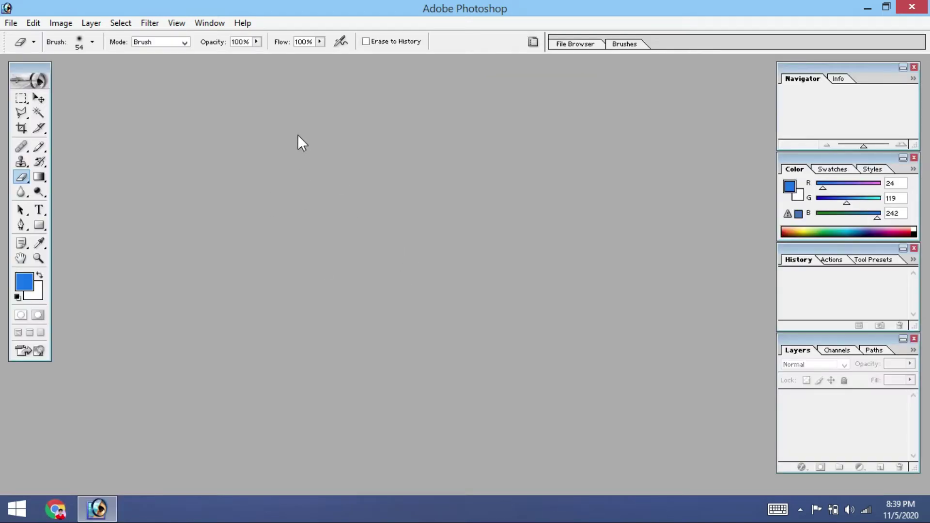
Step: Open the autumn forest background image 888891279dfd6a417a85a7019da46ea0 from the Downloads folder
left_click(12, 21)
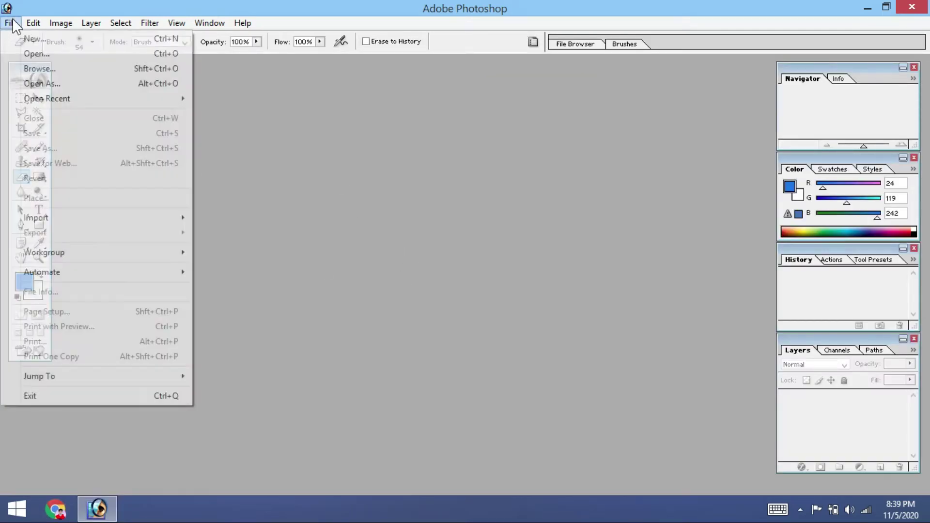
left_click(65, 52)
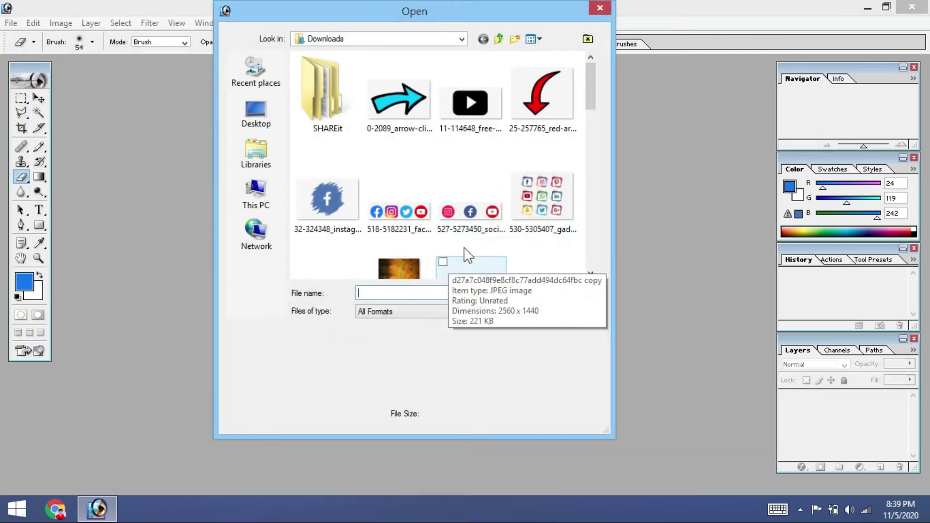
left_click(403, 265)
left_click(403, 265)
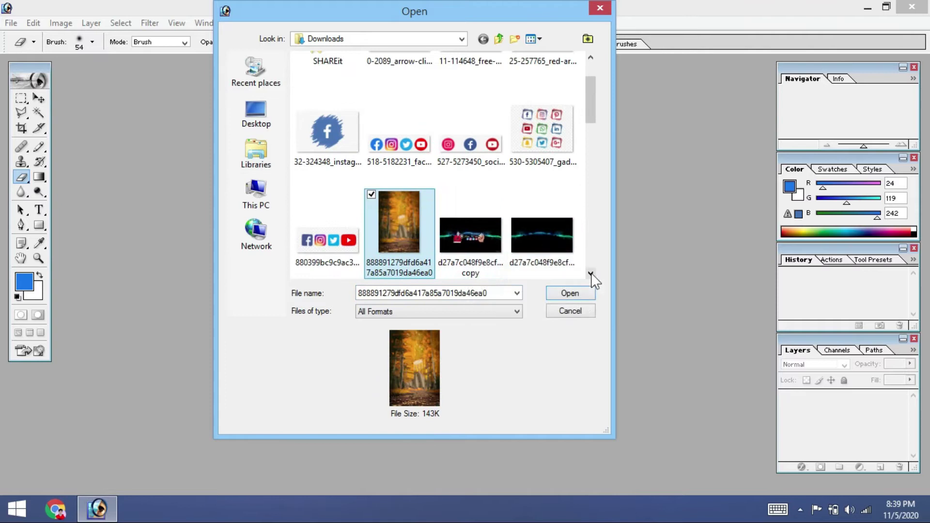
left_click(581, 296)
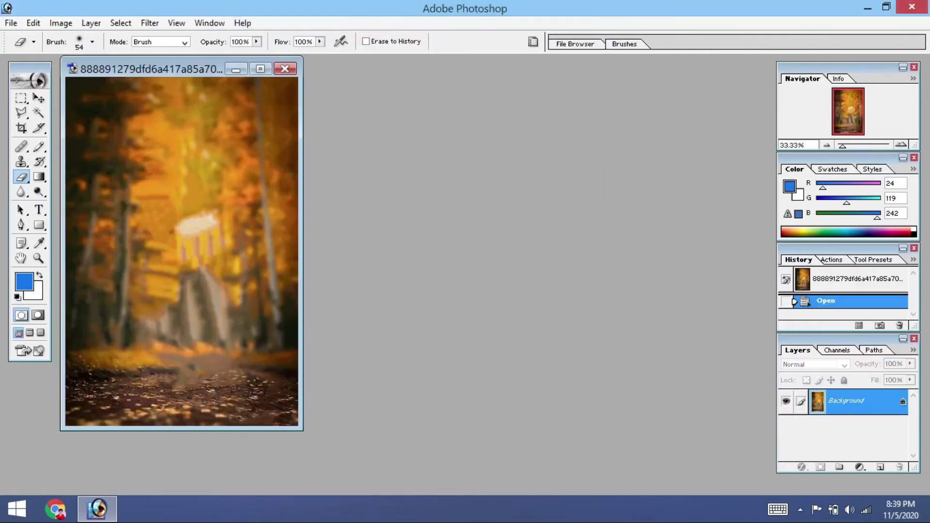
left_click(10, 23)
left_click(36, 54)
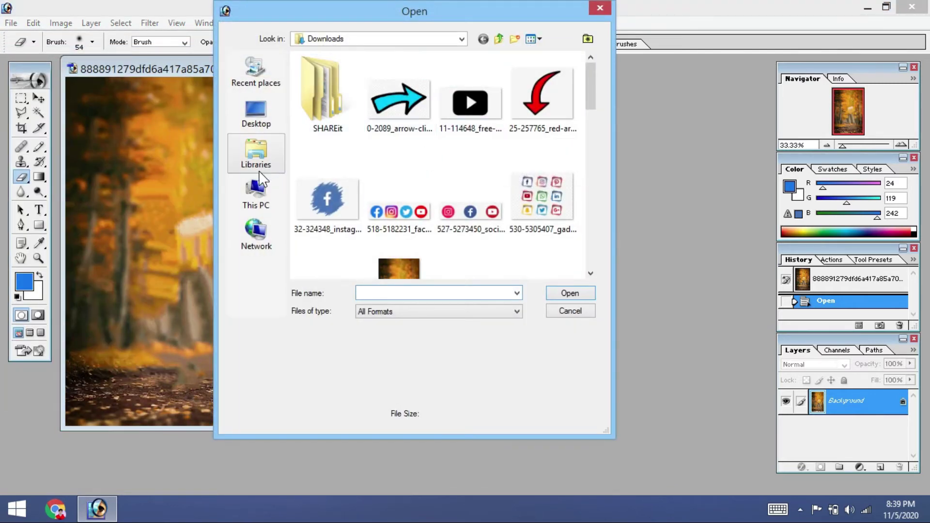
left_click(245, 121)
left_click(485, 209)
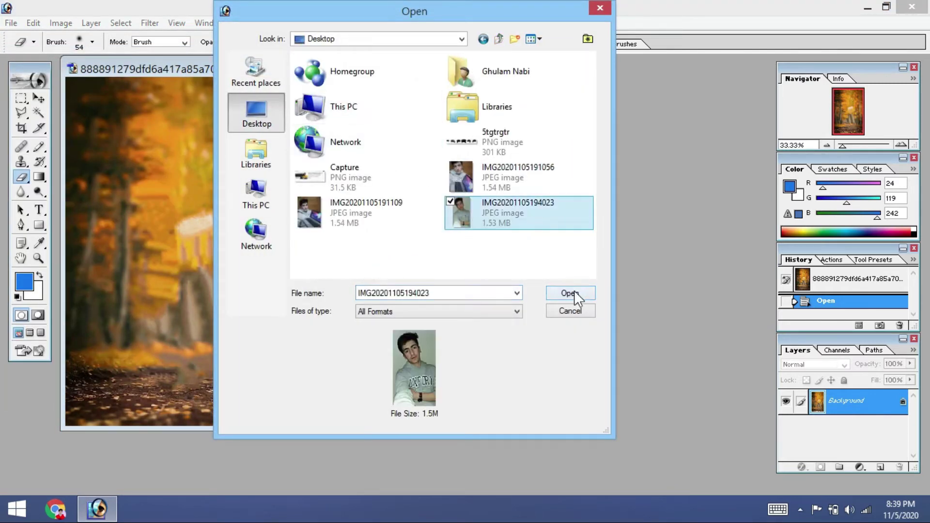
left_click(574, 290)
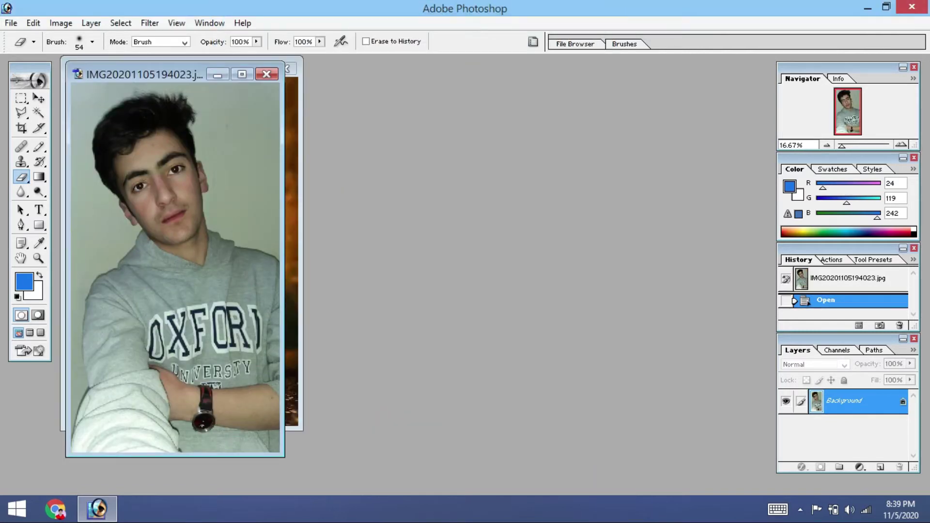
left_click_drag(145, 75, 459, 72)
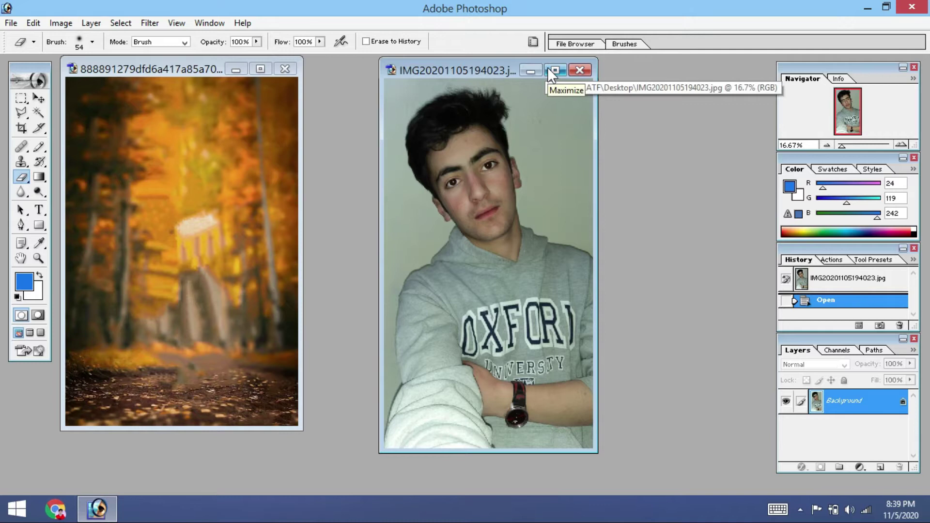
Step: Try to erase the wall behind the person with the Magic Eraser at tolerance 32, and undo it
right_click(23, 179)
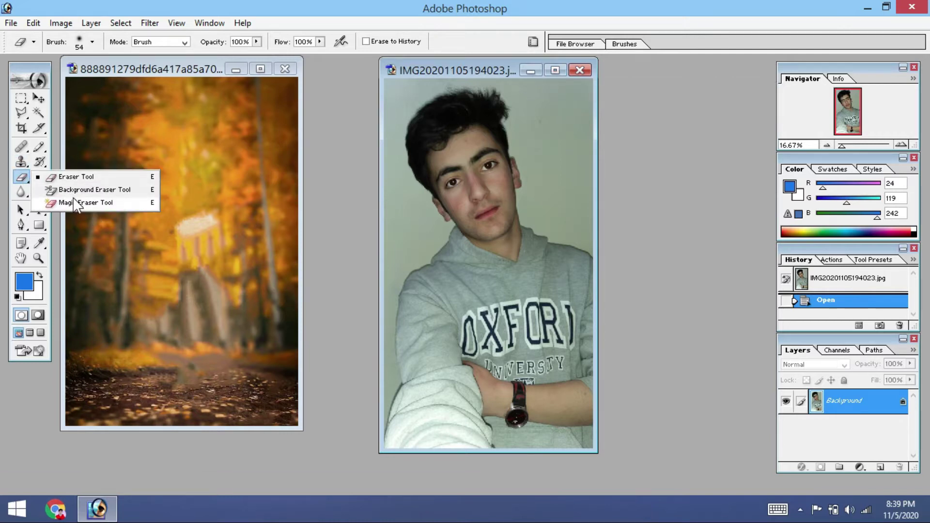
left_click(78, 203)
left_click(413, 216)
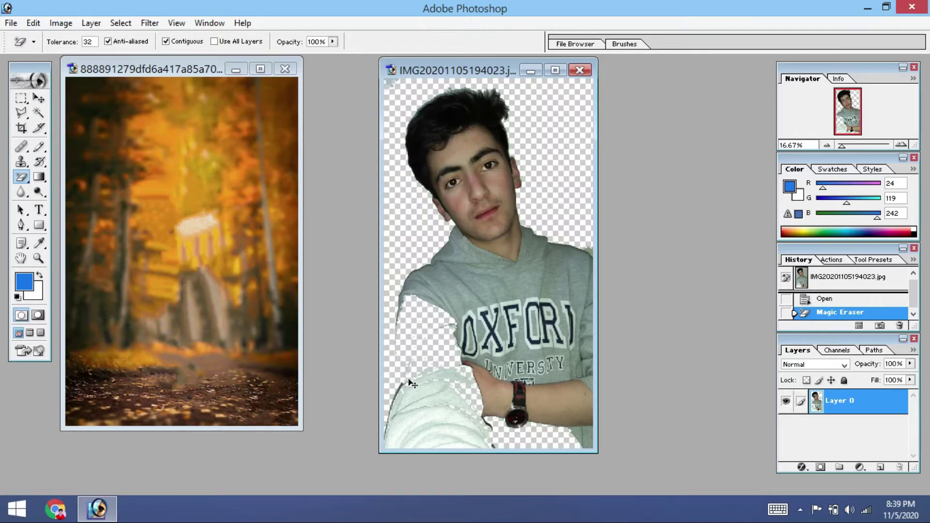
key("ctrl+z")
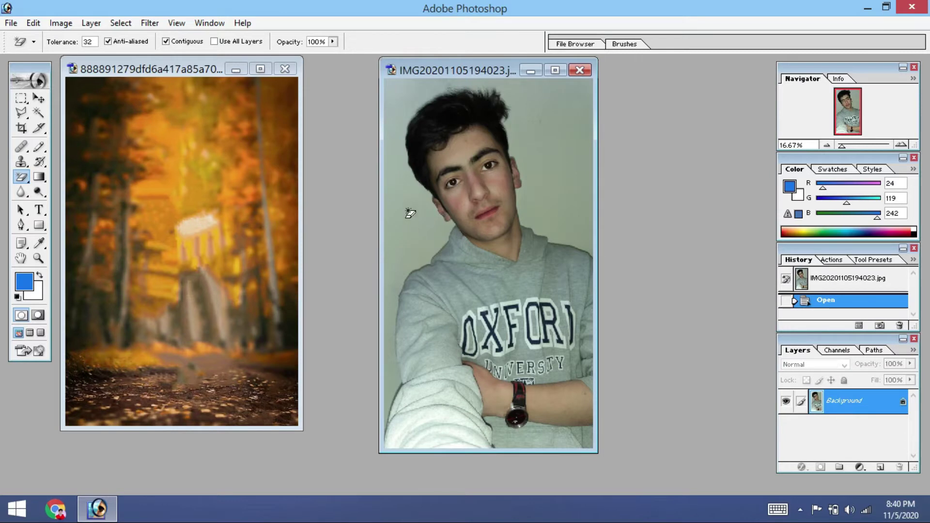
Step: Try outlining the portrait's outer sleeve edge with an 87 px blue Pencil stroke, and undo it
left_click_drag(480, 74, 254, 65)
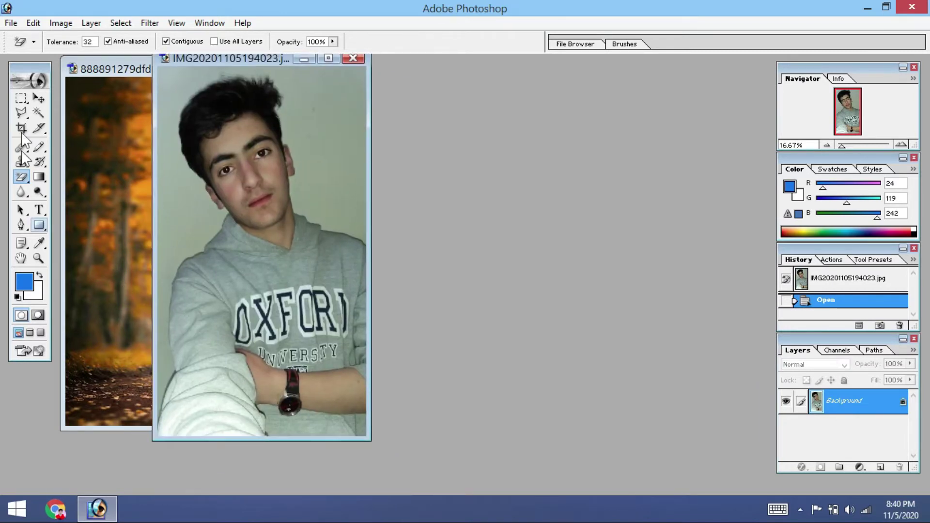
left_click(40, 147)
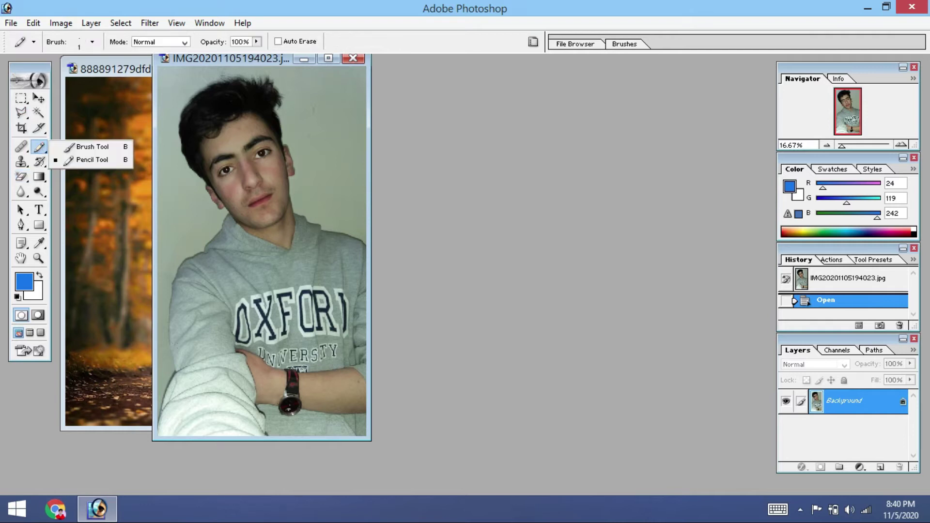
right_click(221, 206)
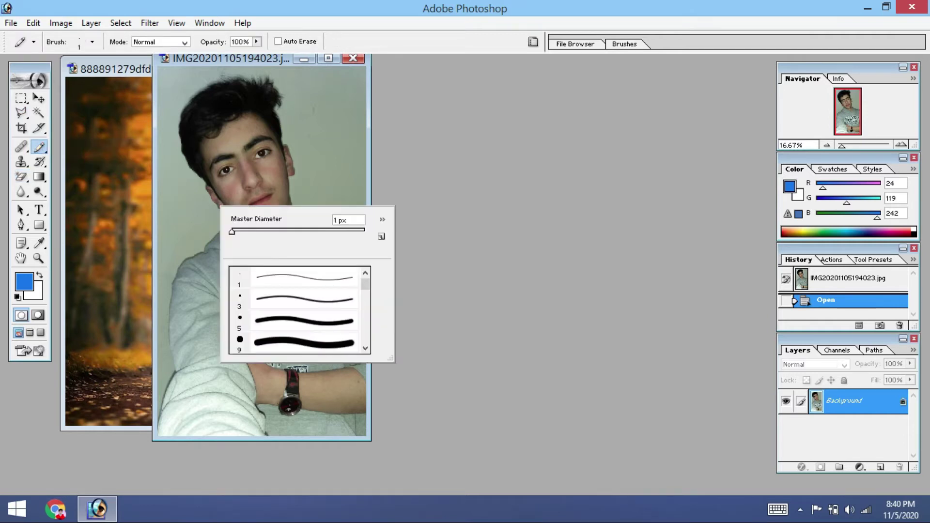
left_click_drag(247, 232, 289, 231)
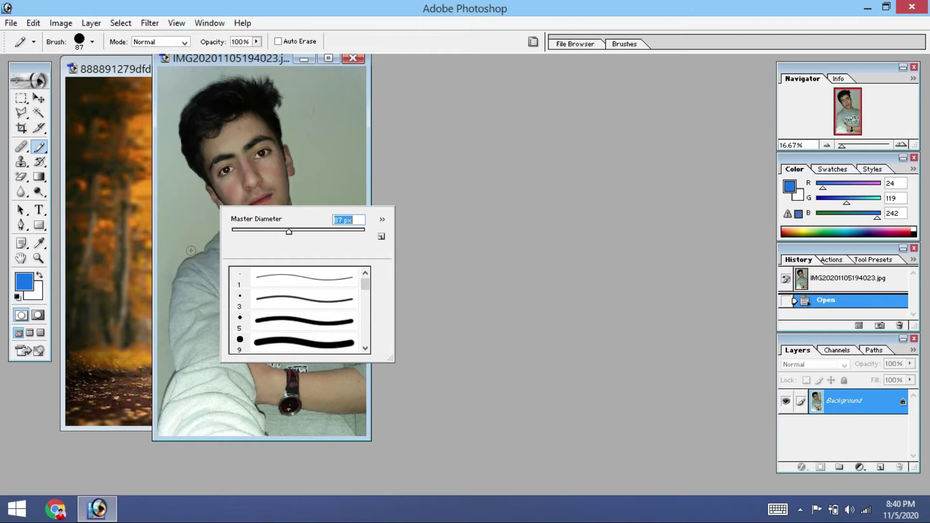
mouse_move(168, 318)
left_mouse_down()
mouse_move(166, 393)
mouse_move(159, 422)
left_mouse_up()
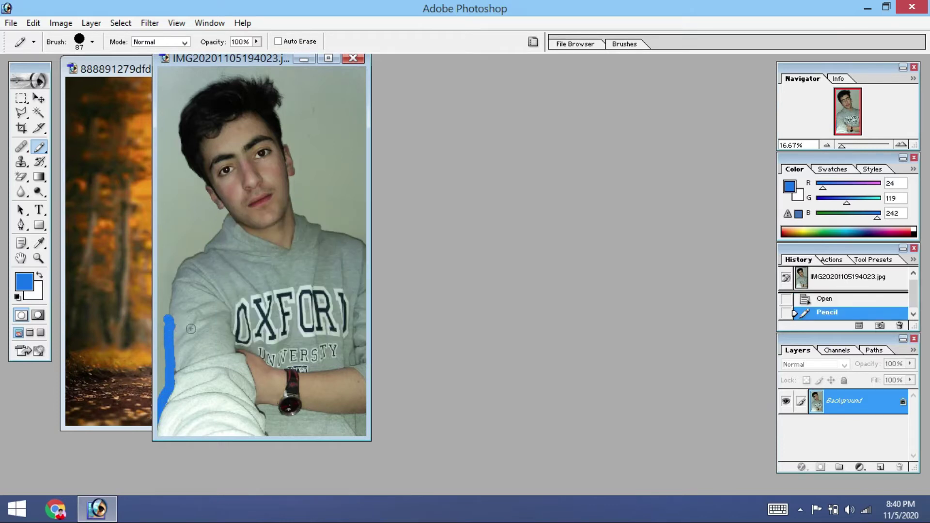
key("ctrl+z")
Step: Set the Pencil diameter to 2 px and trace the sleeve's outer edge against the wall in blue
right_click(184, 229)
left_click_drag(239, 262, 206, 265)
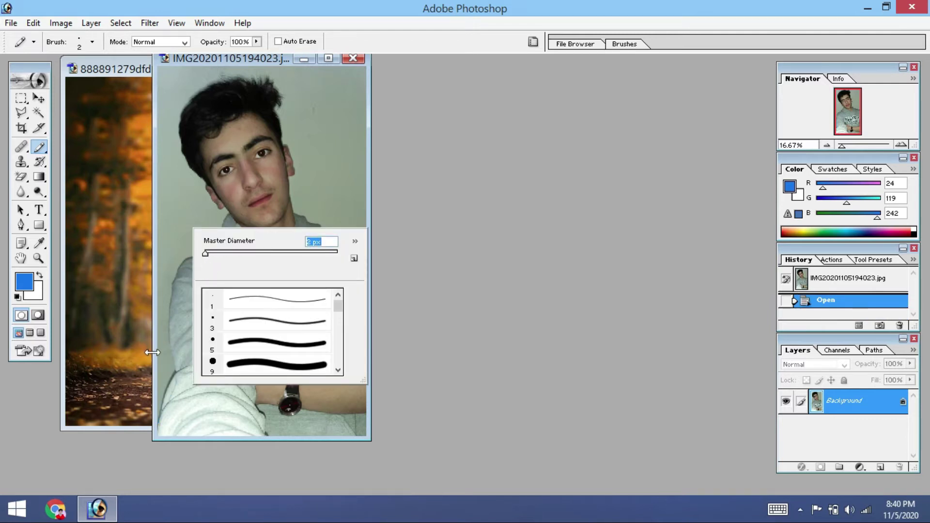
key("Return")
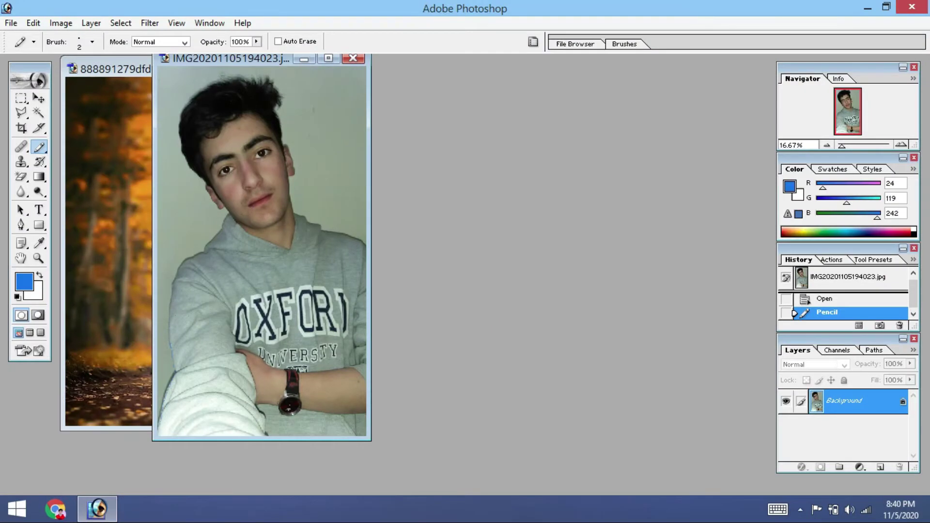
left_click(171, 345)
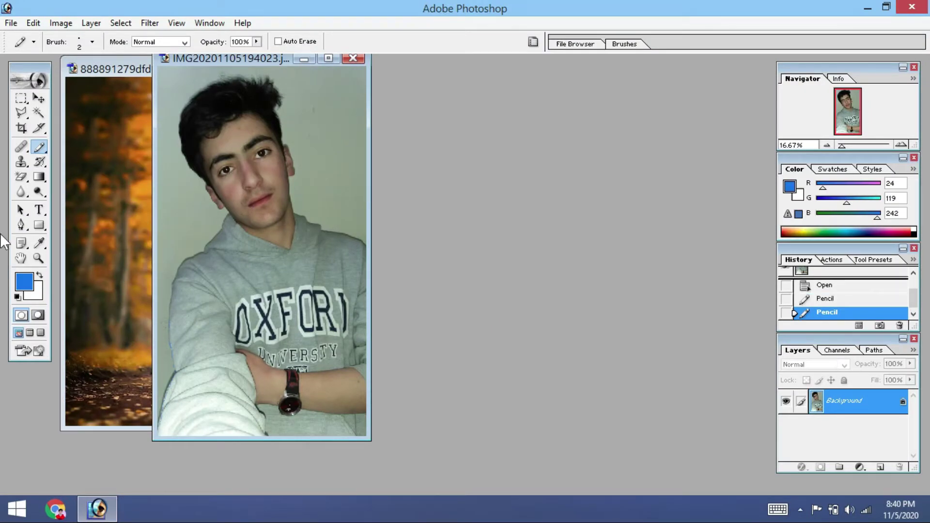
Step: Erase the wall around the person with the Magic Eraser at tolerance 32, including the area beside the far shoulder
left_click_drag(21, 177, 166, 212)
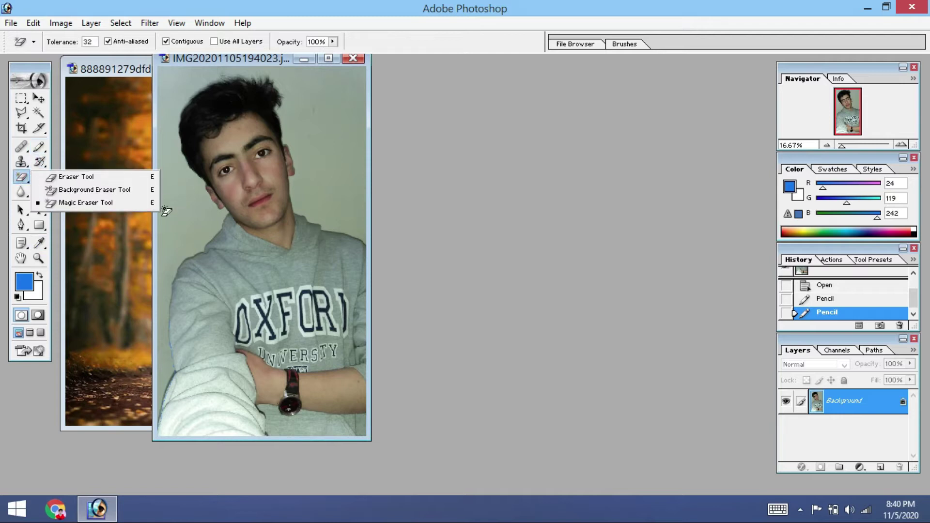
left_click(191, 205)
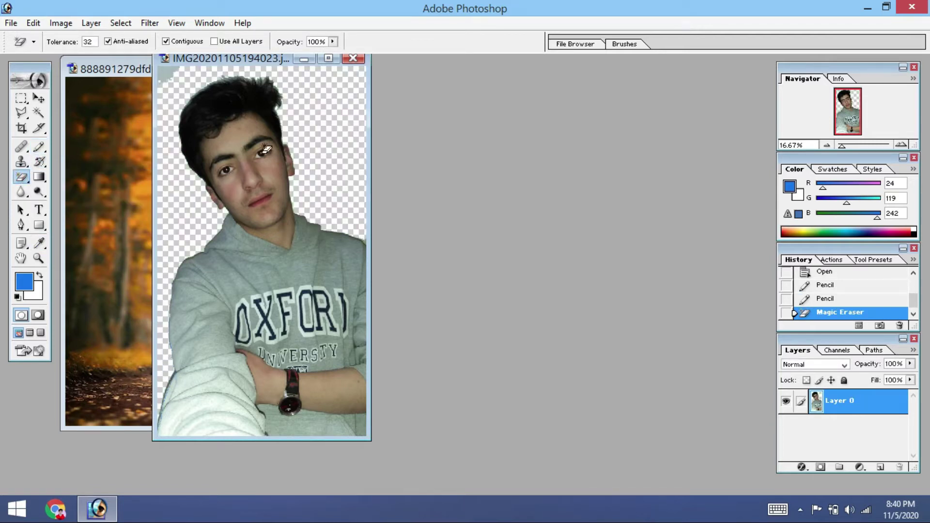
left_click(367, 245)
left_click(362, 215)
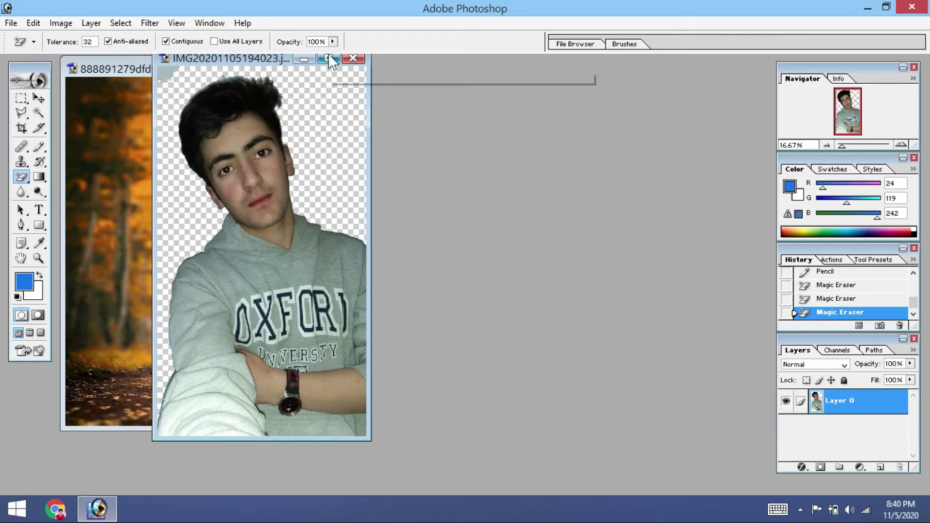
Step: Maximize the portrait and erase the leftover wall fringe along the top and side of the hair with the Magic Eraser
left_click(329, 57)
key("ctrl+0")
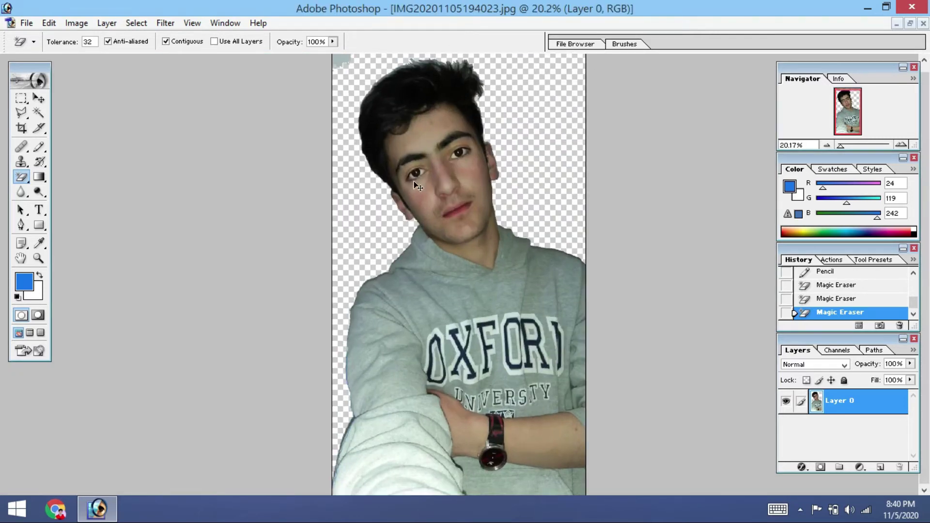
scroll(421, 193, "up", 7)
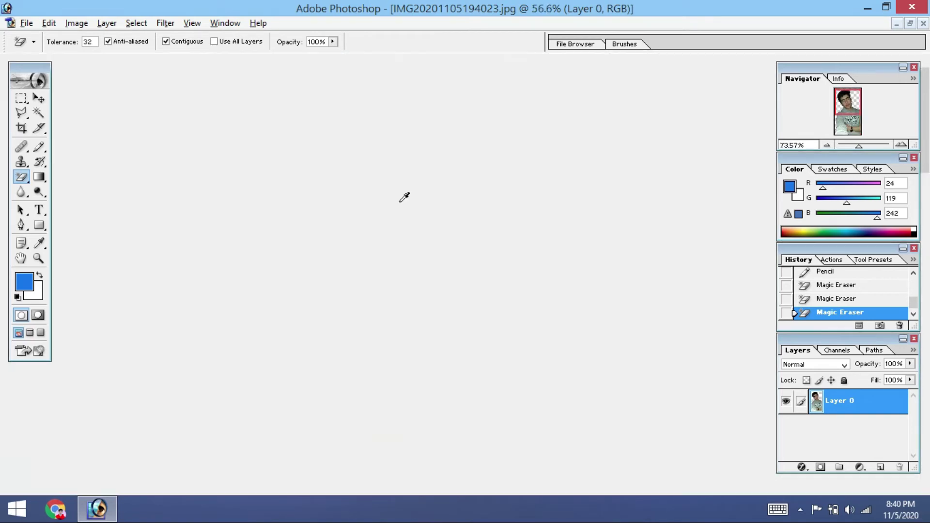
left_click(327, 96)
left_click(327, 95)
left_click(437, 104)
left_click(517, 132)
left_click(526, 230)
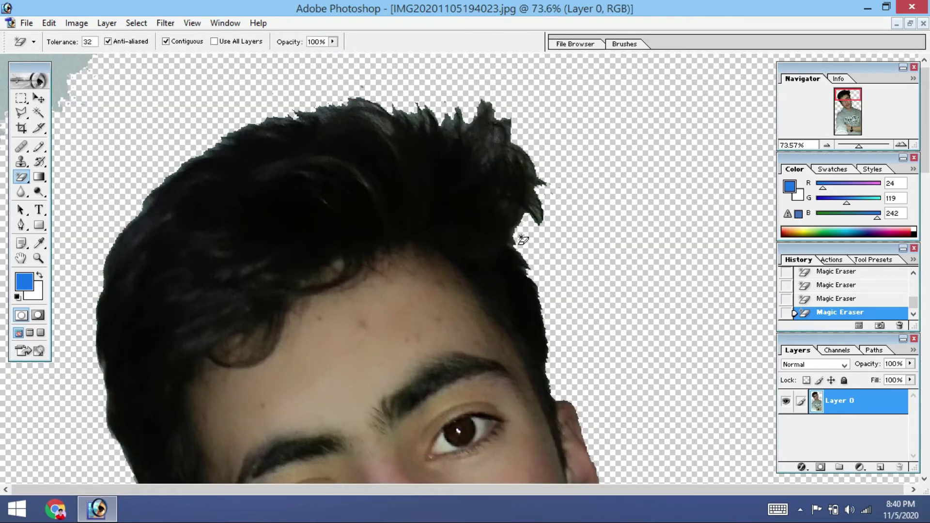
left_click(535, 185)
left_click(362, 104)
scroll(181, 149, "down", 7)
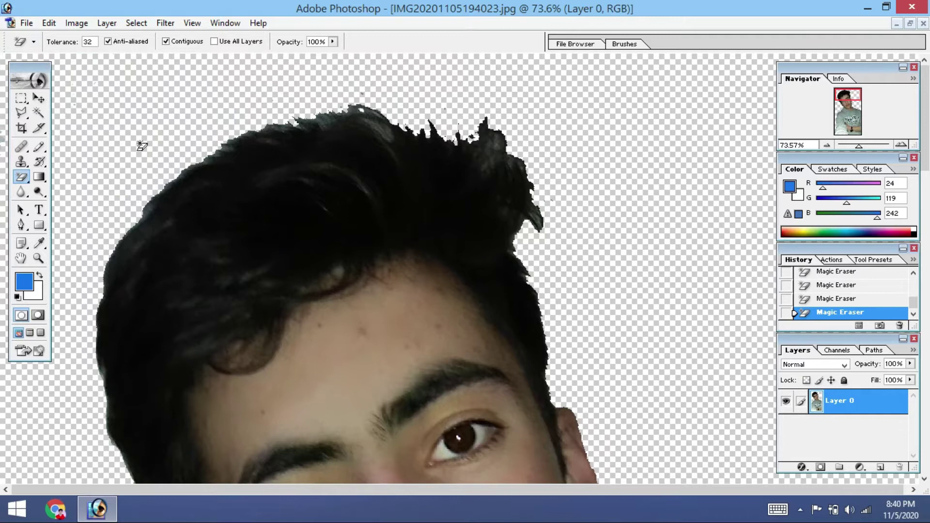
Step: Select the leftover fringe around the hair's jagged upper edge with the Polygonal Lasso and delete it
left_click(21, 113)
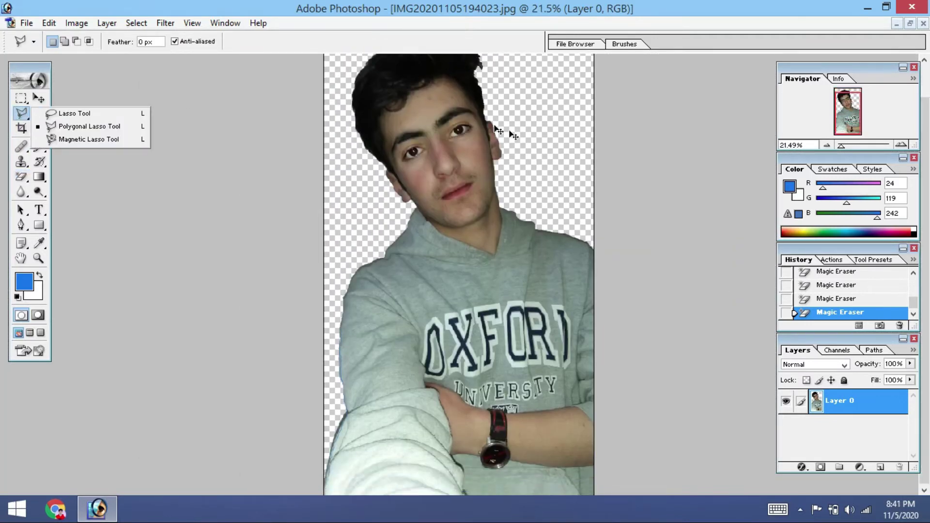
scroll(432, 131, "up", 6)
left_click(431, 118)
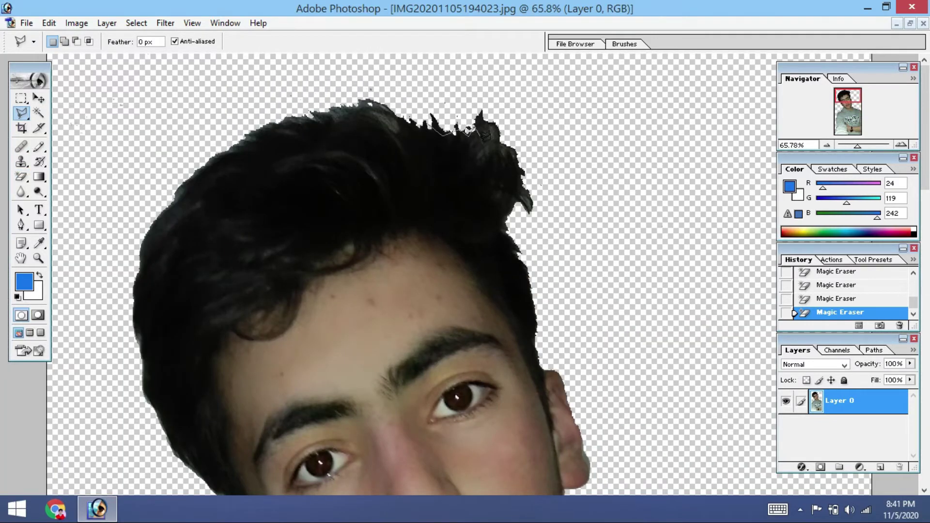
left_click(532, 151)
left_click(508, 111)
left_click(483, 93)
left_click(422, 119)
key("Delete")
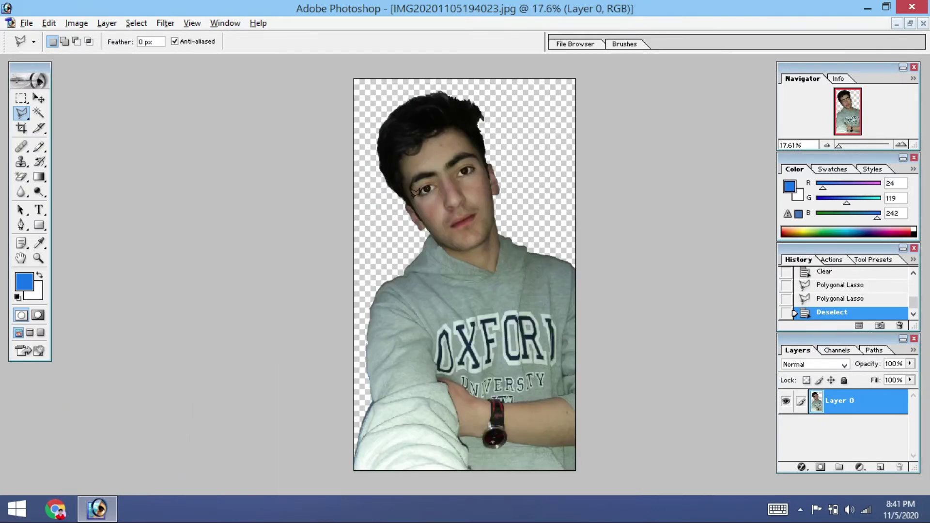
Step: Copy the cut-out person into the blurred autumn forest image as a new layer and maximize that image
left_click(910, 22)
left_click_drag(323, 59, 552, 98)
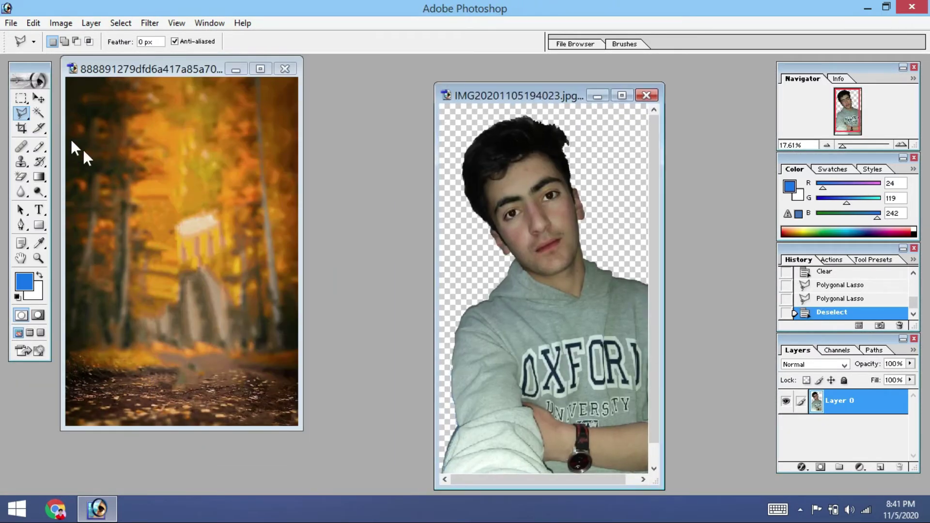
left_click(39, 99)
left_click_drag(576, 286, 194, 173)
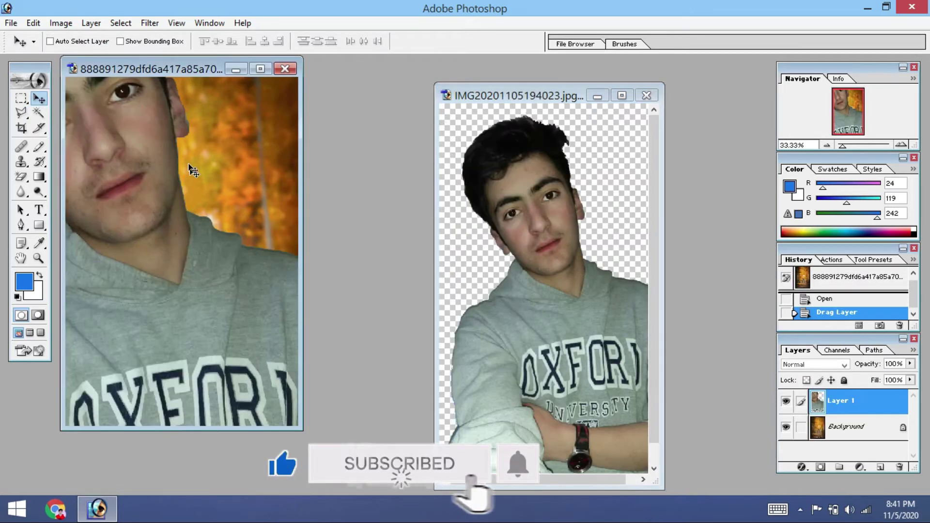
left_click(260, 68)
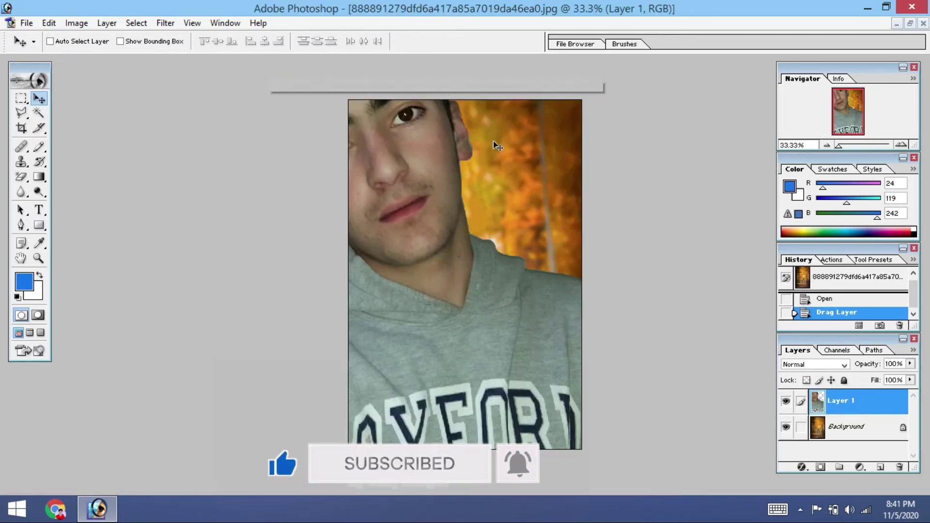
Step: Free Transform the person to about 41% of the original size and place the figure in the forest image's lower right corner
key("alt+t")
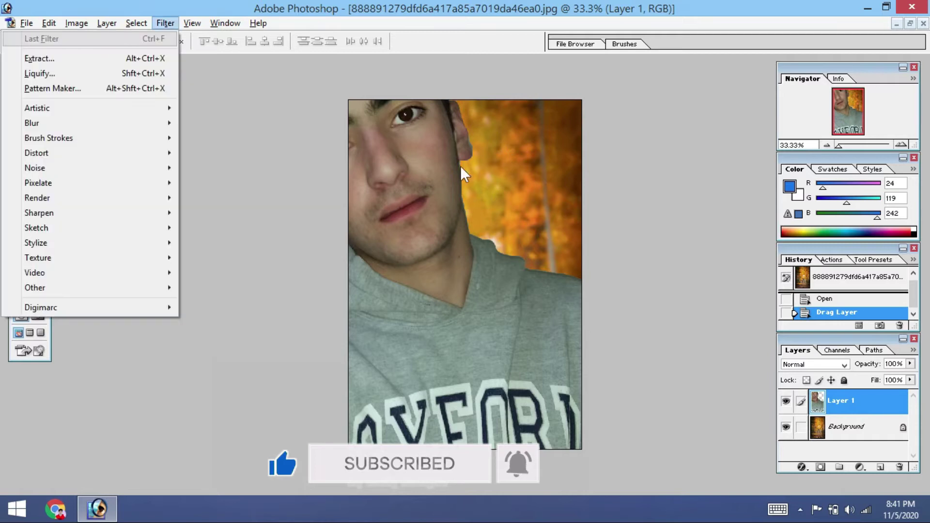
left_click(430, 191)
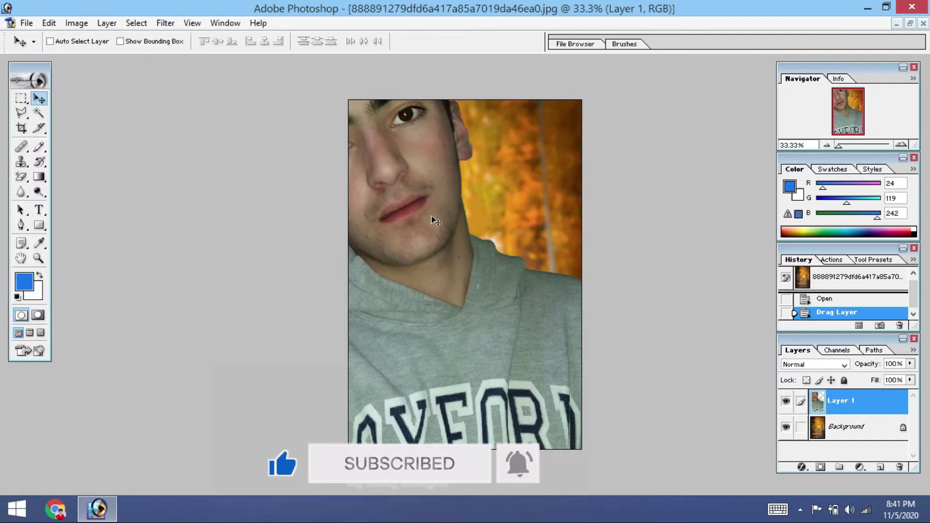
key("ctrl+t")
left_click_drag(371, 140, 455, 299)
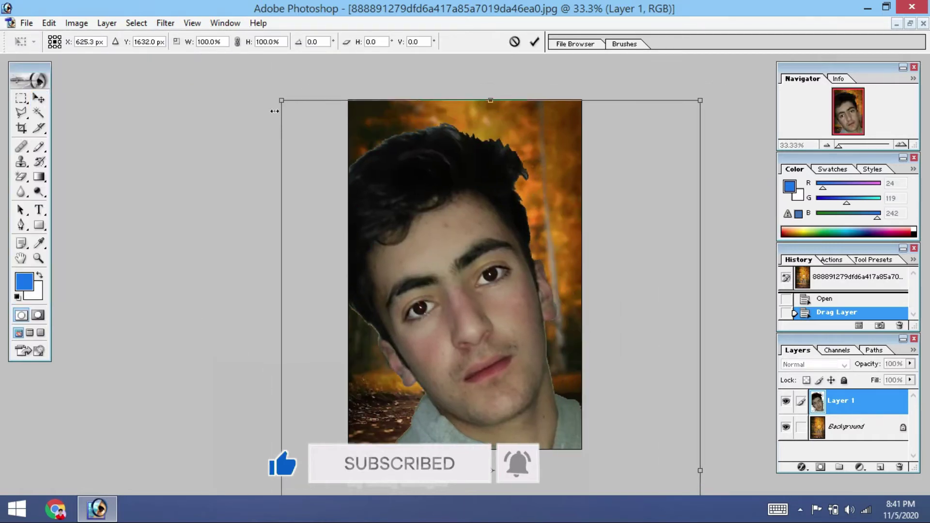
left_click_drag(275, 121, 379, 227)
left_click_drag(357, 176, 399, 357)
left_click_drag(489, 333, 495, 307)
left_click_drag(523, 340, 533, 285)
left_click_drag(443, 261, 415, 151)
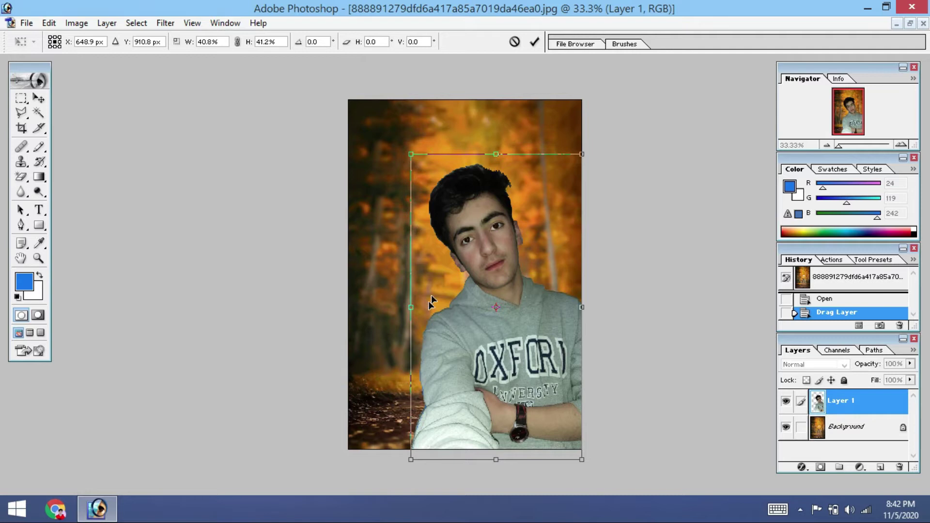
mouse_move(405, 306)
left_mouse_down()
mouse_move(420, 308)
mouse_move(406, 316)
left_mouse_up()
key("Return")
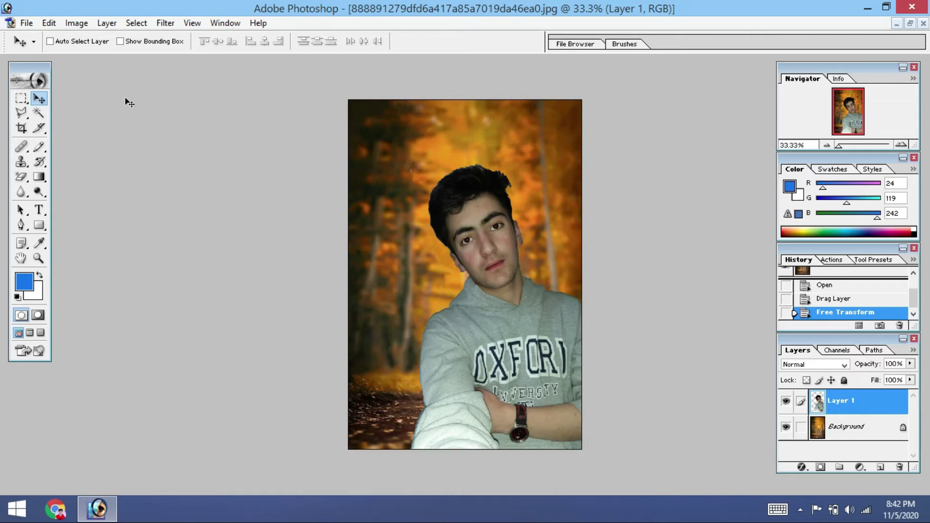
left_click(50, 22)
left_click(72, 21)
left_click(73, 21)
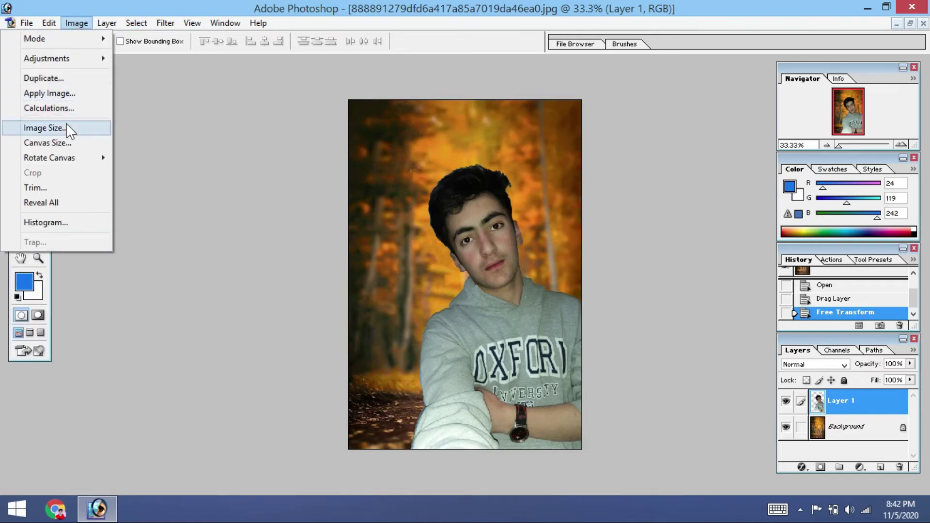
left_click(82, 144)
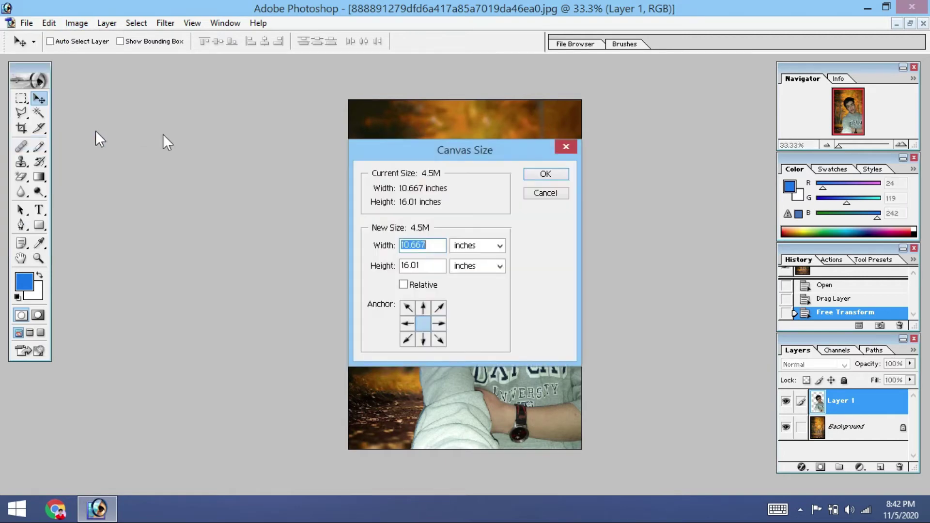
left_click(539, 174)
left_click(50, 21)
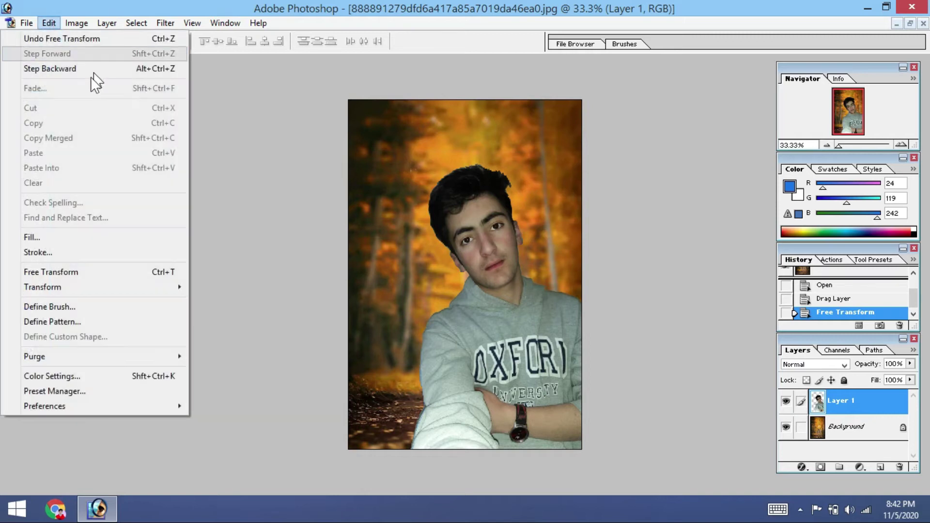
Step: Apply Curves to the person layer with a two-point S-curve that darkens the shadows and lifts the highlights
mouse_move(75, 24)
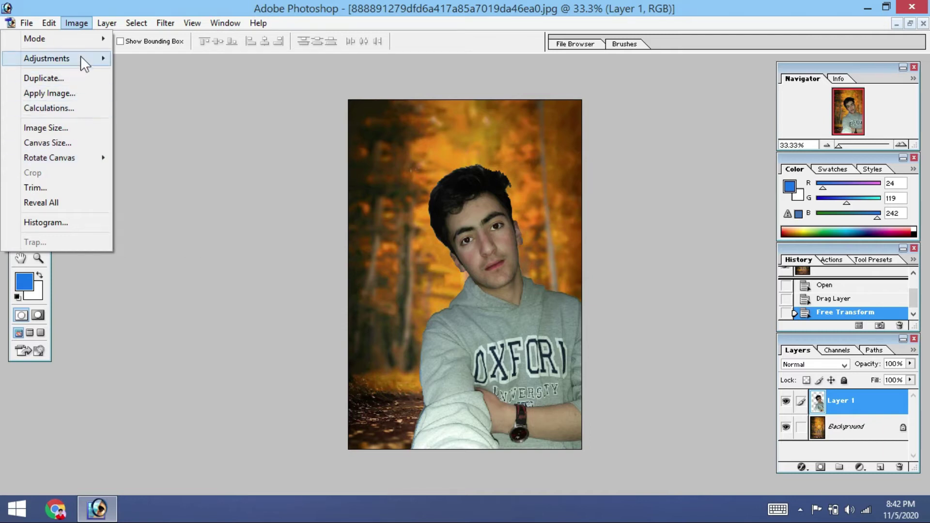
mouse_move(80, 57)
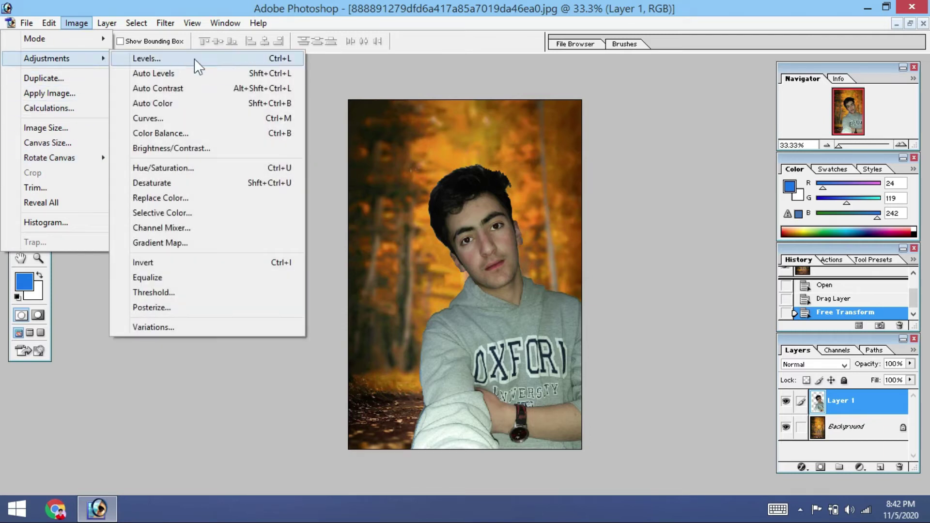
left_click(204, 121)
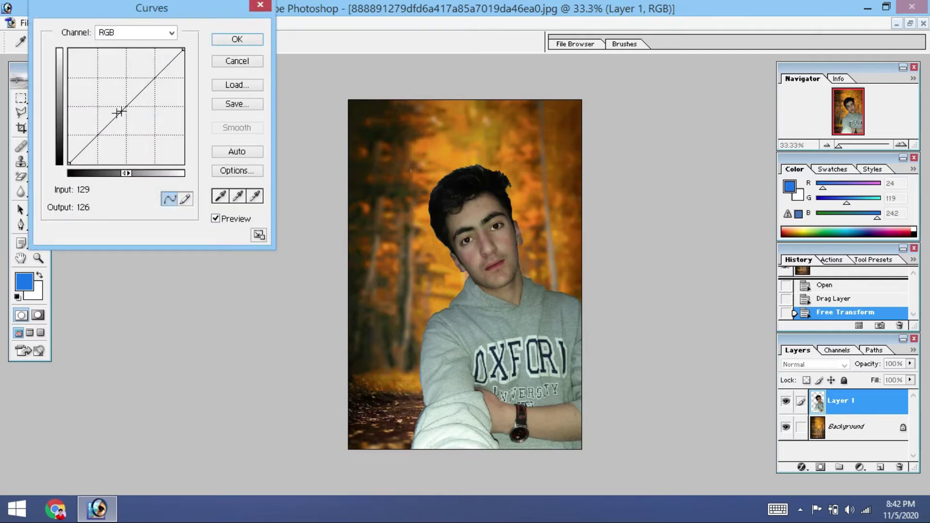
left_click(98, 135)
left_click(156, 76)
mouse_move(98, 136)
left_mouse_down()
mouse_move(85, 107)
mouse_move(97, 151)
left_mouse_up()
mouse_move(157, 76)
left_mouse_down()
mouse_move(139, 65)
mouse_move(147, 75)
left_mouse_up()
left_click_drag(96, 150, 90, 144)
left_click(138, 173)
left_click(127, 173)
left_click(237, 38)
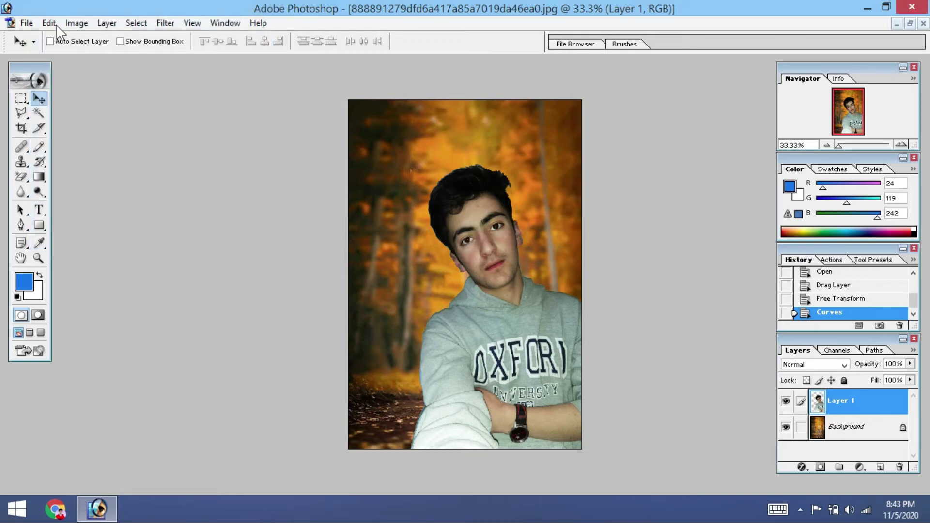
Step: Apply Levels to the person layer with input levels 27, 1.65 and 246
left_click(80, 23)
mouse_move(56, 58)
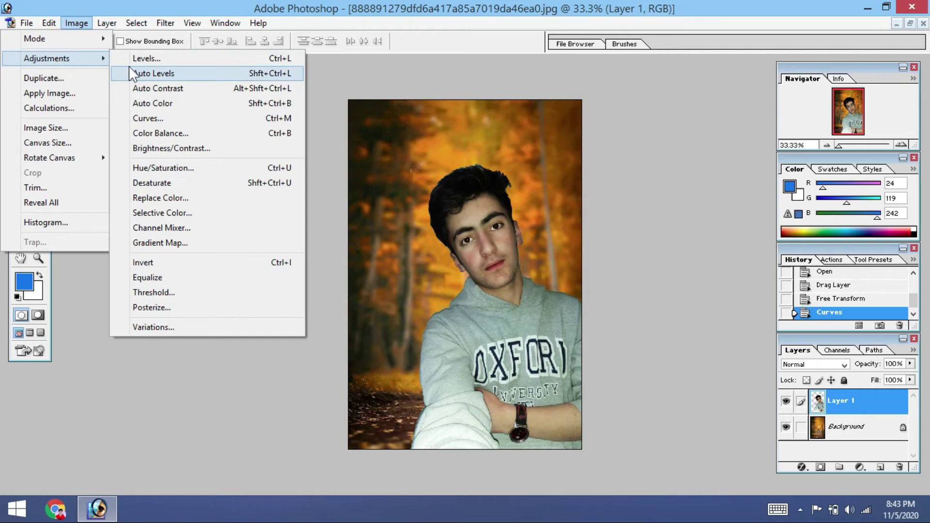
left_click(160, 58)
left_click_drag(134, 139, 153, 142)
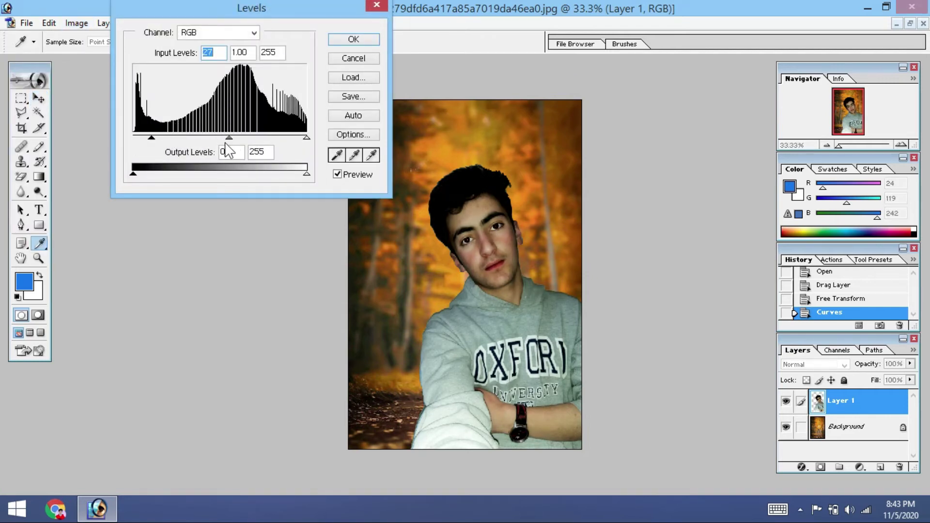
left_click_drag(230, 139, 203, 140)
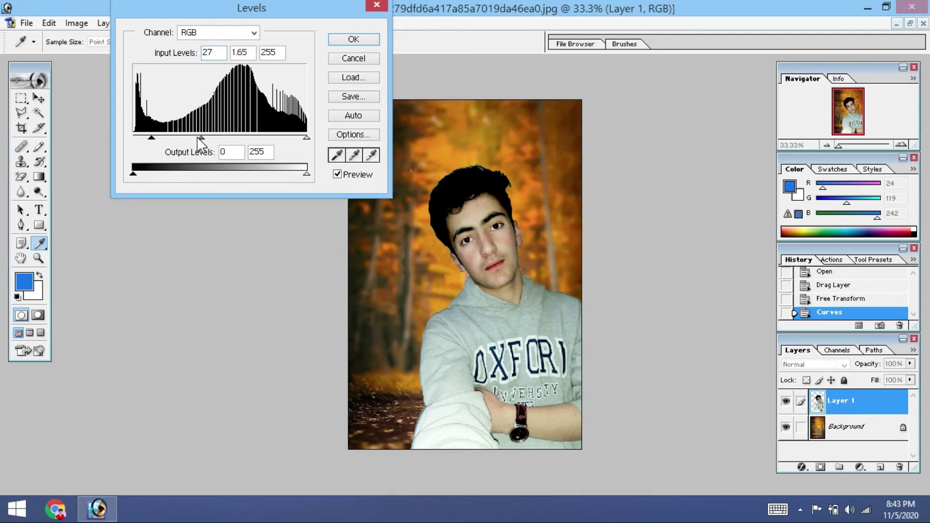
mouse_move(307, 139)
left_mouse_down()
mouse_move(290, 137)
mouse_move(300, 138)
left_mouse_up()
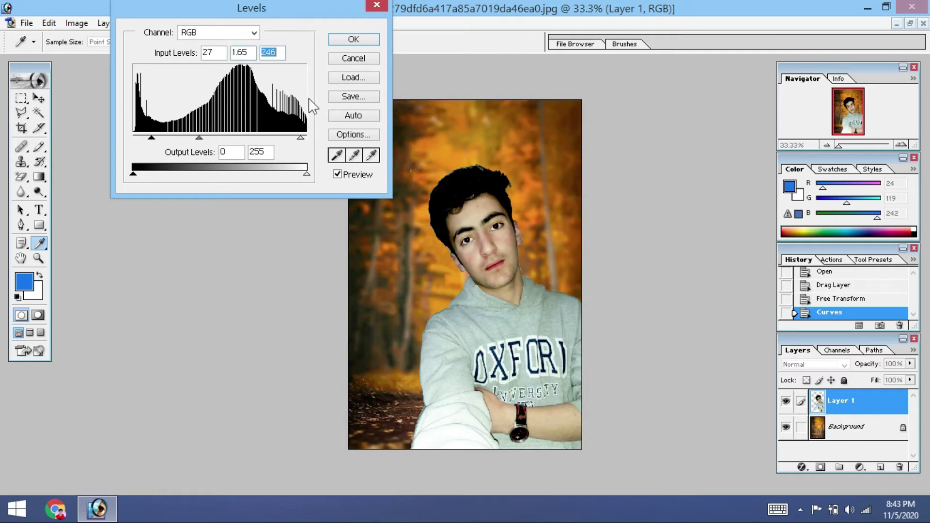
left_click(351, 42)
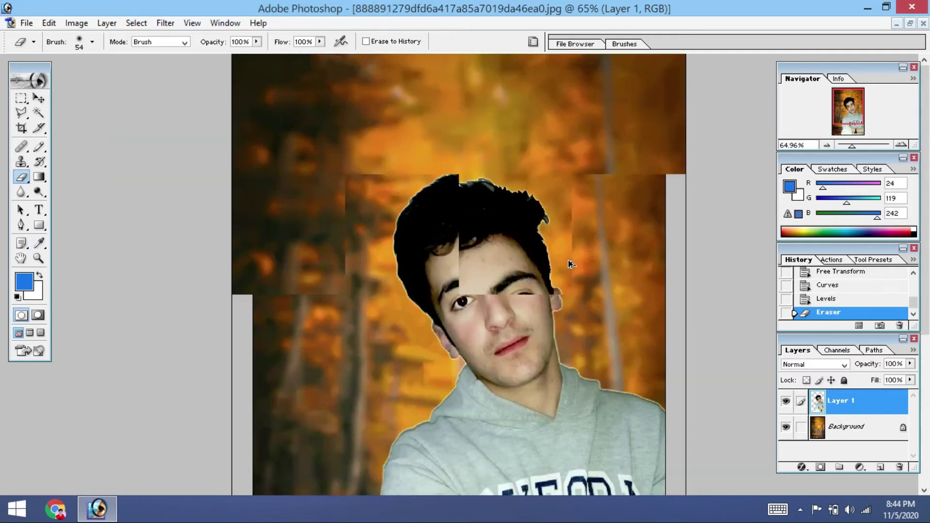
Step: Set up the Clone Stamp tool with a soft 21 px brush for retouching the face
scroll(569, 264, "up", 3)
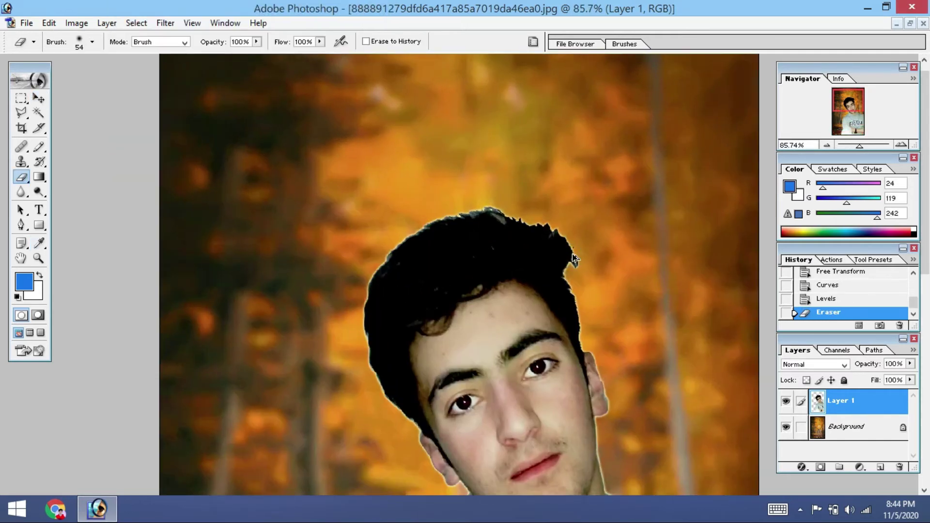
scroll(603, 263, "down", 5)
scroll(589, 259, "down", 4)
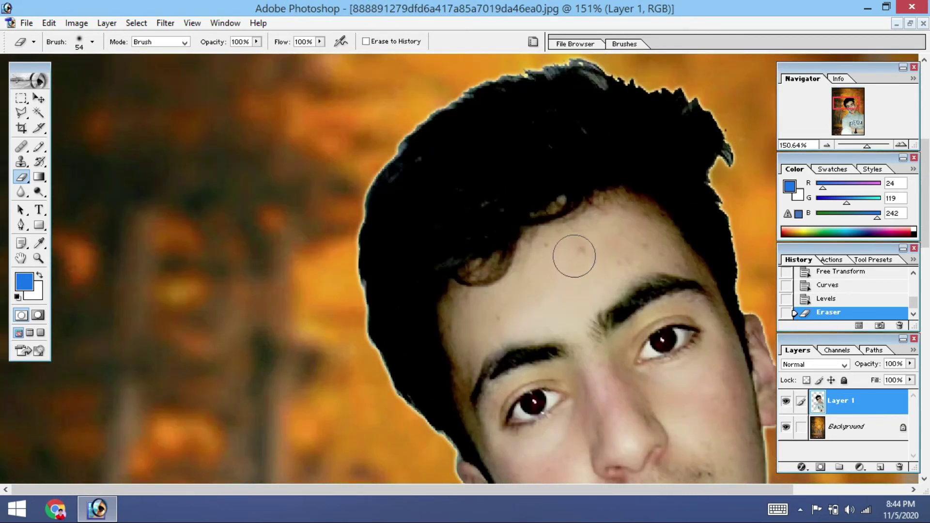
scroll(402, 214, "up", 2)
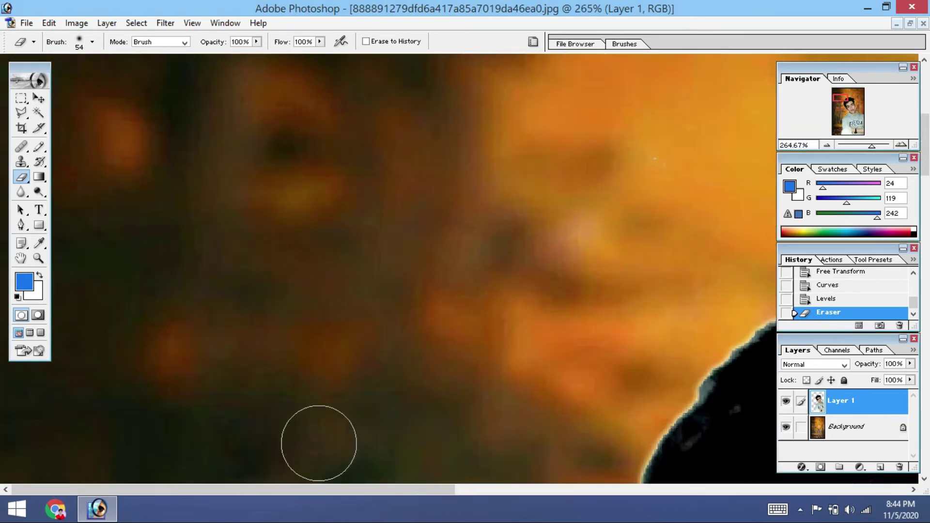
scroll(599, 388, "down", 3)
scroll(571, 272, "down", 2)
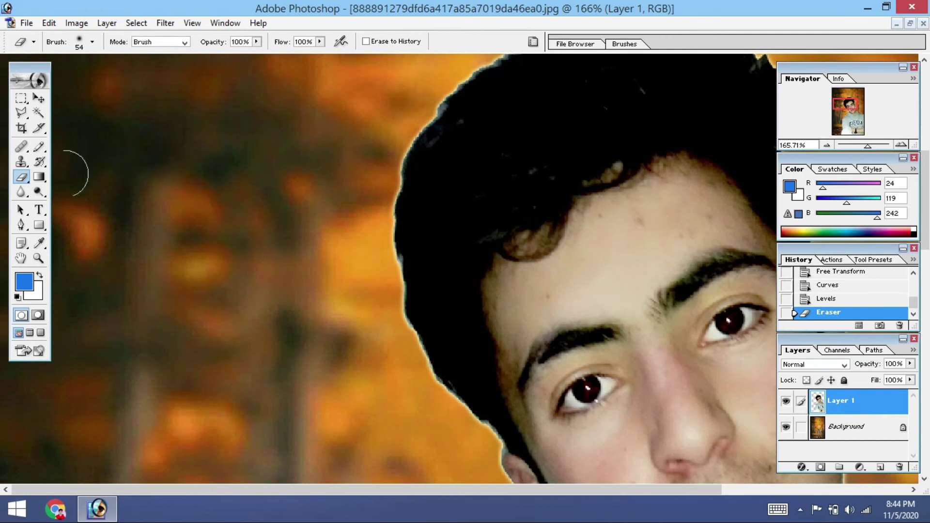
left_click(19, 162)
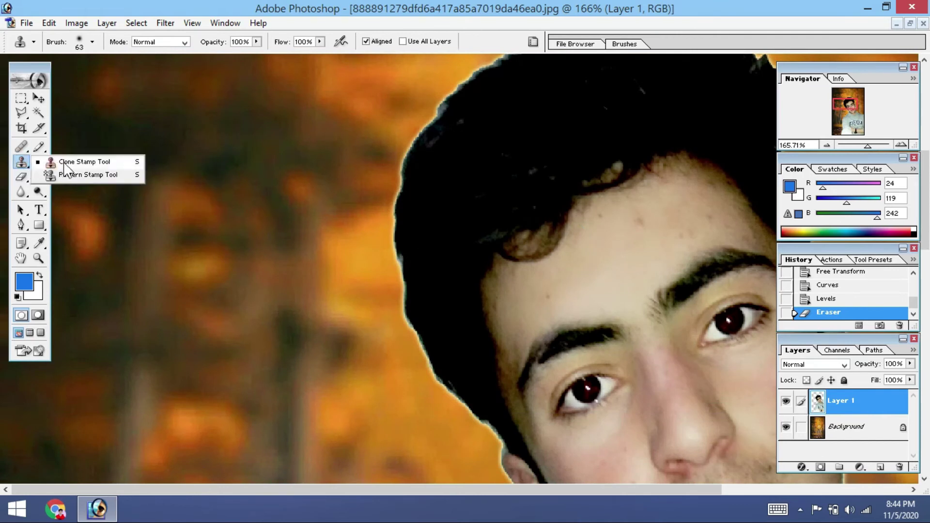
left_click(73, 167)
right_click(601, 286)
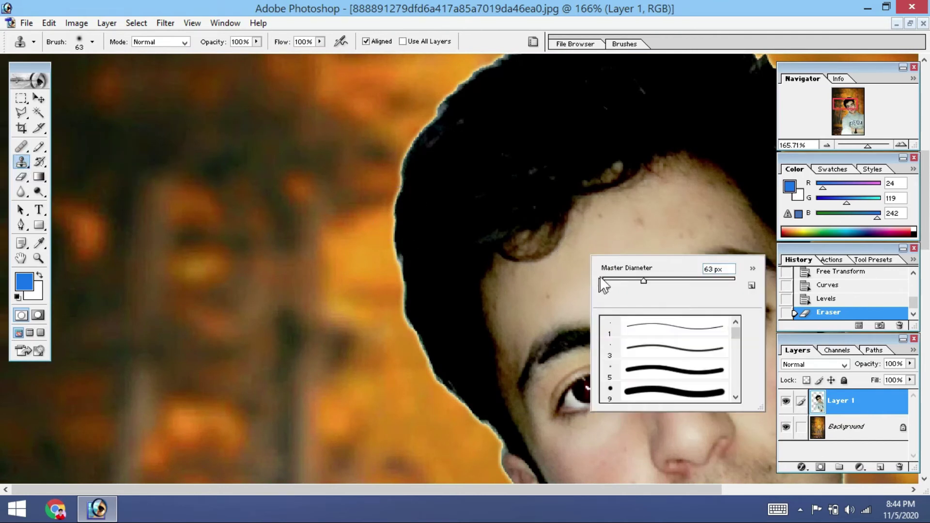
scroll(645, 339, "down", 5)
left_click(660, 361)
left_click(628, 233)
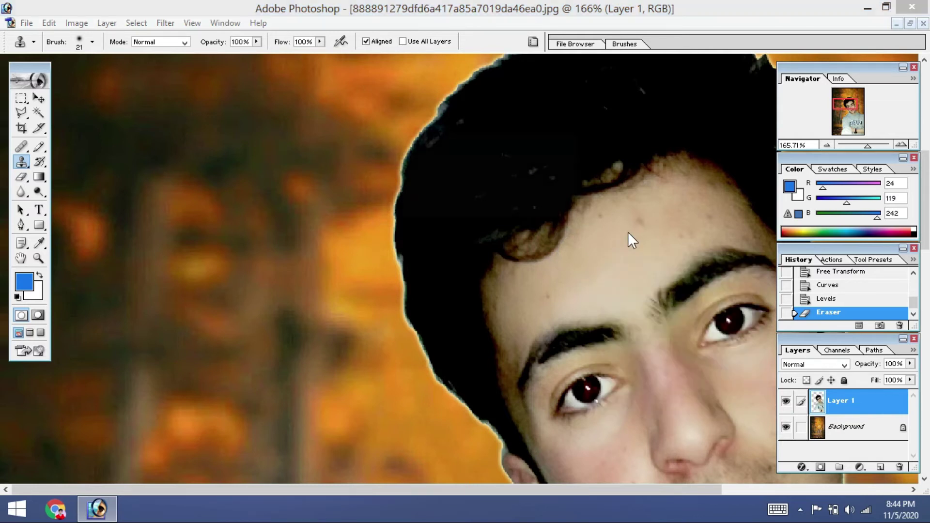
Step: Clone Stamp clean skin over the small dark spots across the forehead
left_click(475, 206)
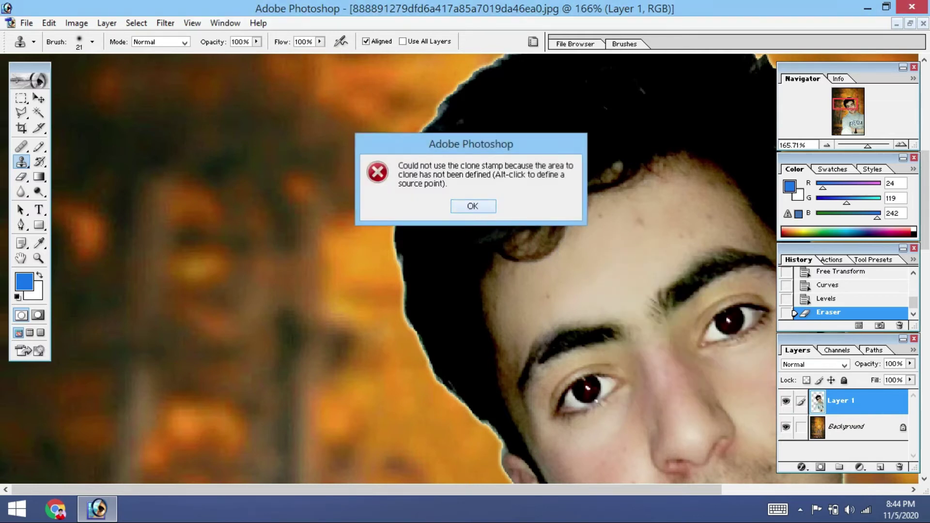
left_click(636, 224)
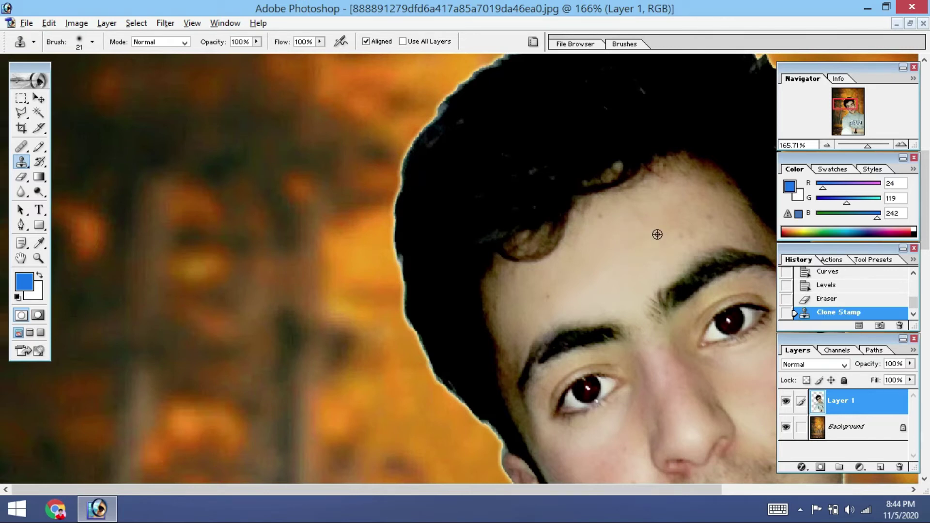
left_click(698, 229)
left_click(710, 217)
left_click(693, 206)
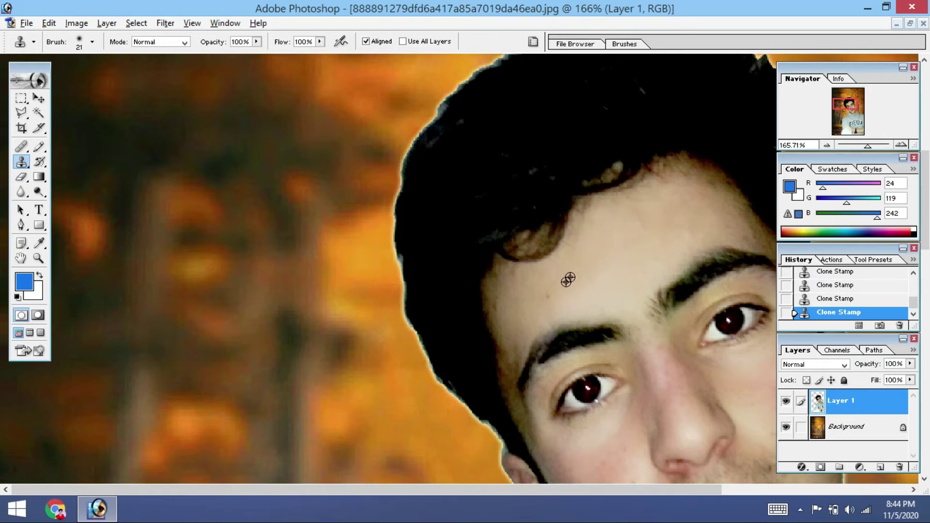
left_click(546, 300)
Step: Select both lips with the Magic Wand at a tolerance of 32
scroll(552, 316, "down", 8)
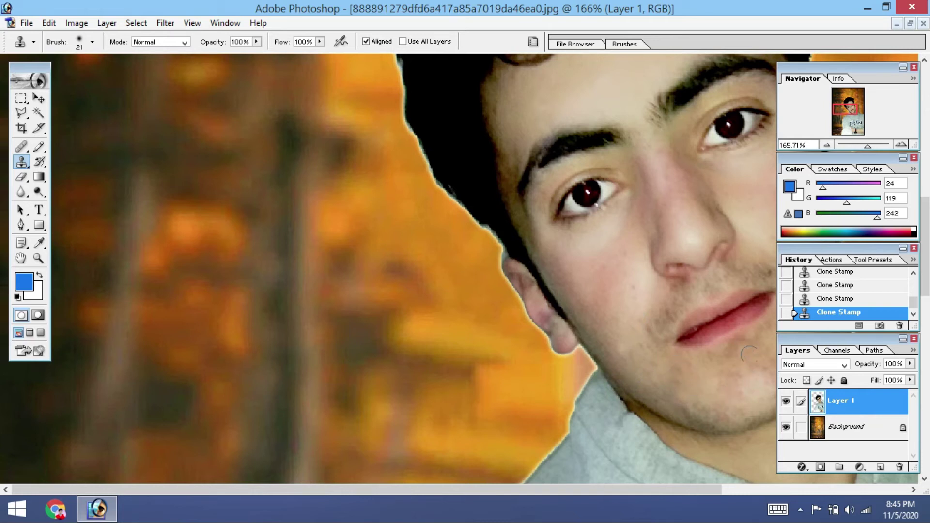
scroll(751, 332, "down", 2)
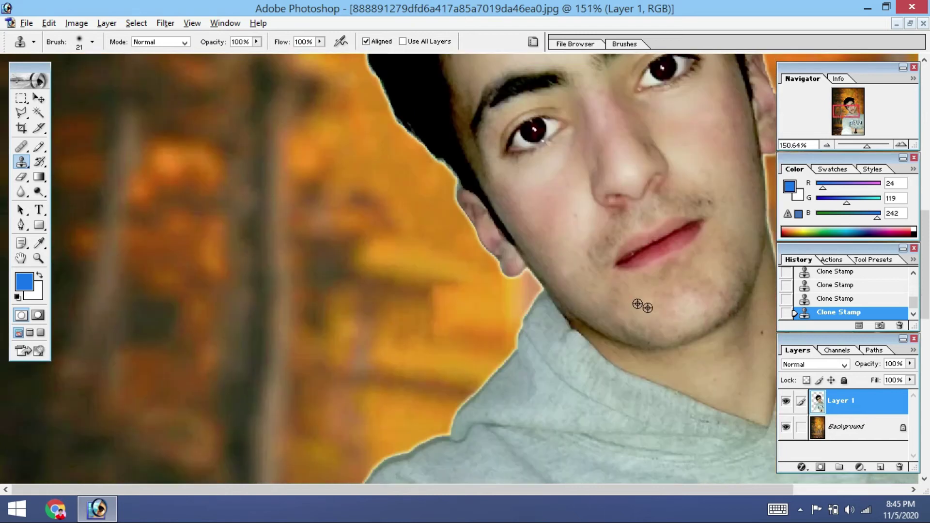
scroll(590, 96, "up", 3)
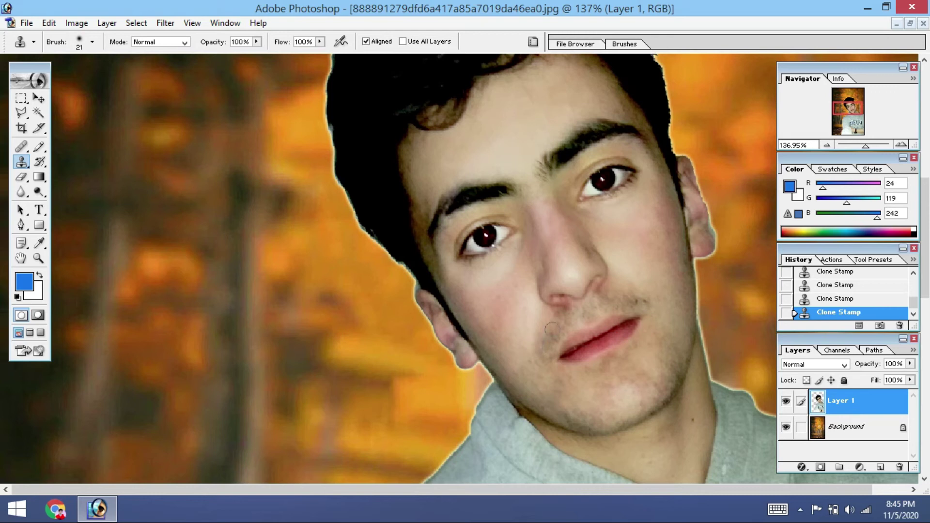
scroll(595, 355, "down", 5)
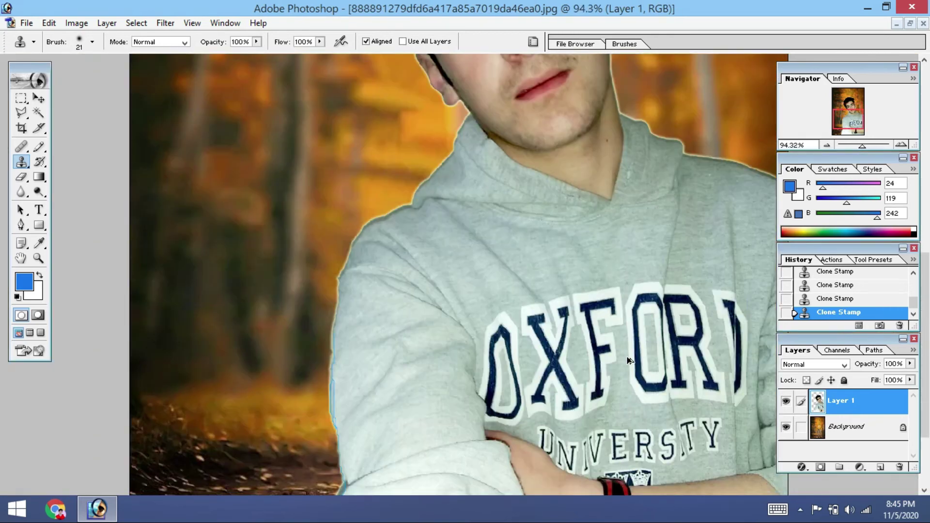
scroll(619, 343, "up", 5)
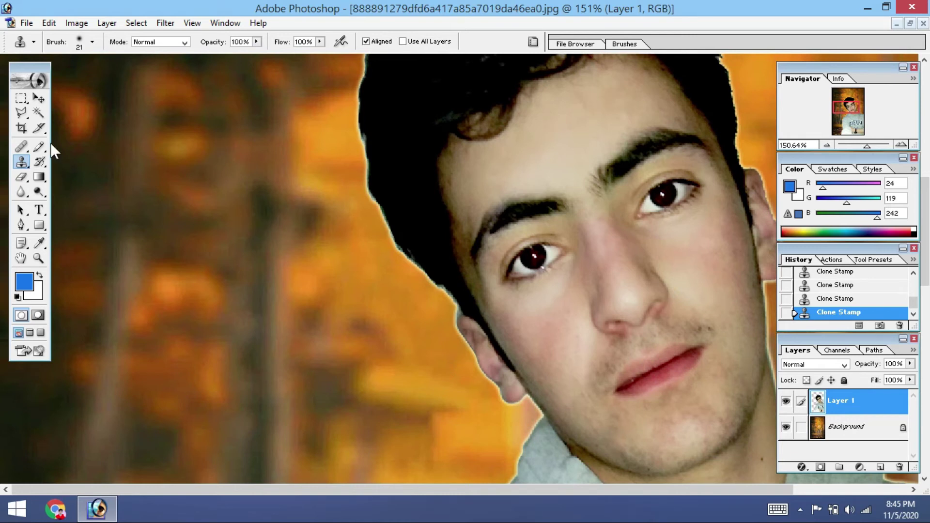
left_click(38, 112)
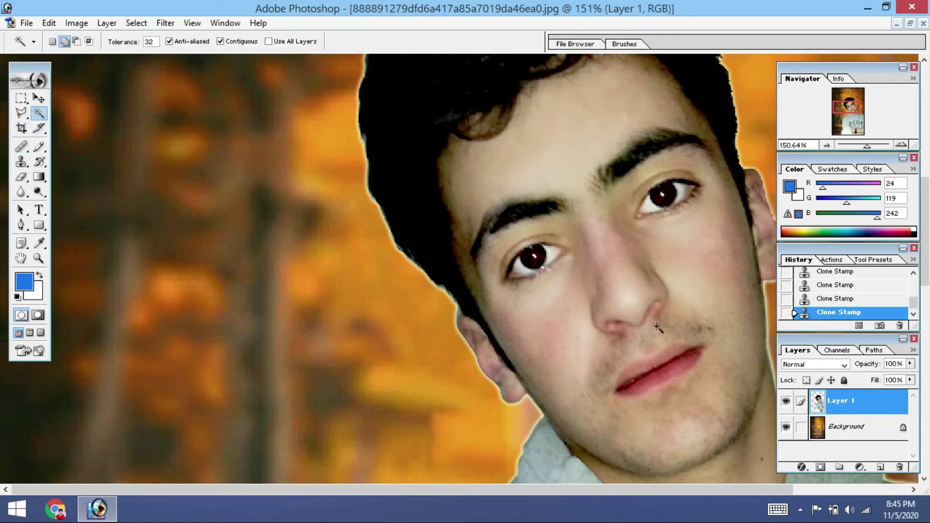
left_click(651, 367)
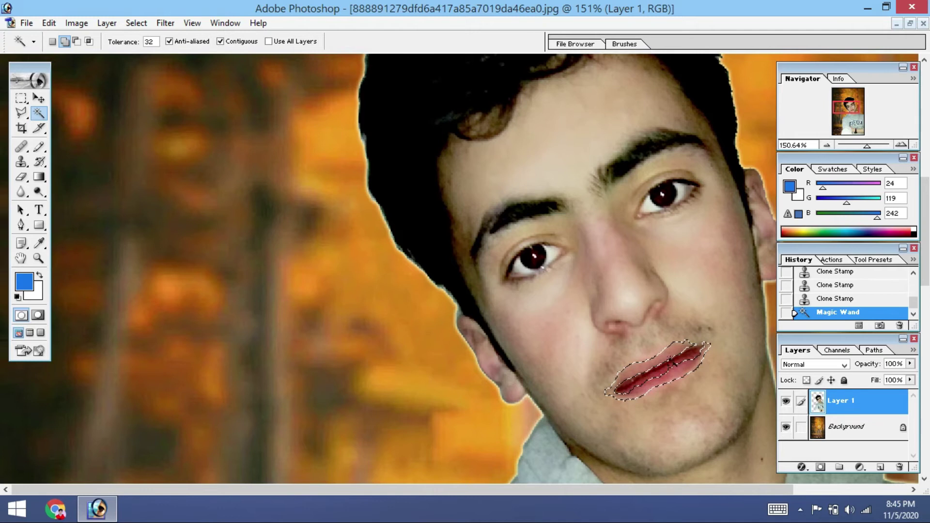
left_click(669, 369)
left_click(670, 368)
left_click(671, 367)
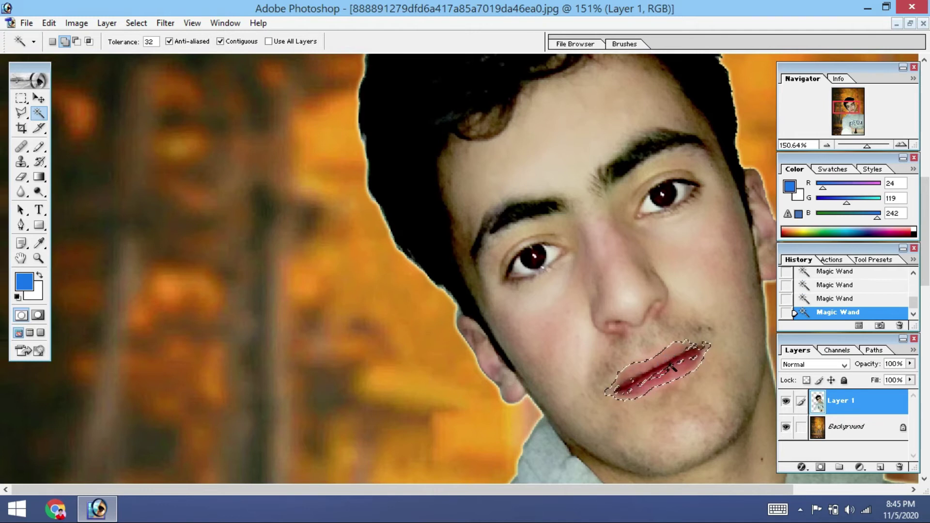
Step: Apply Levels to the lips' Red channel with input levels 39, 1.92 and 242
left_click(67, 22)
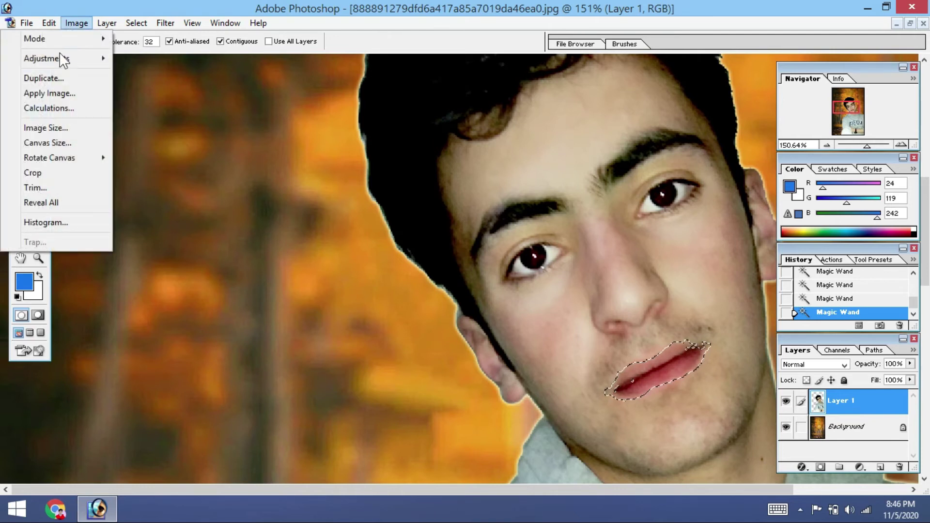
mouse_move(106, 59)
left_click(147, 59)
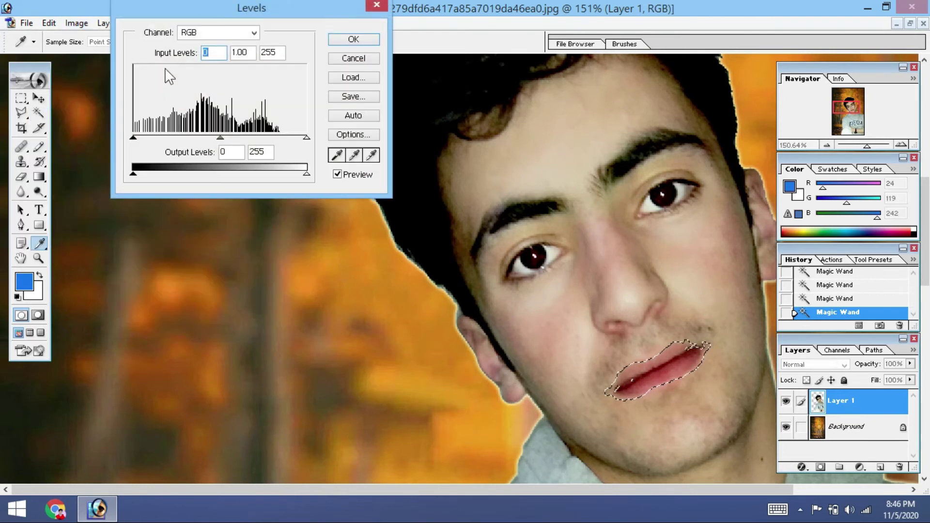
left_click(213, 32)
left_click(213, 56)
left_click_drag(220, 138, 178, 140)
mouse_move(306, 139)
left_mouse_down()
mouse_move(249, 146)
mouse_move(298, 144)
left_mouse_up()
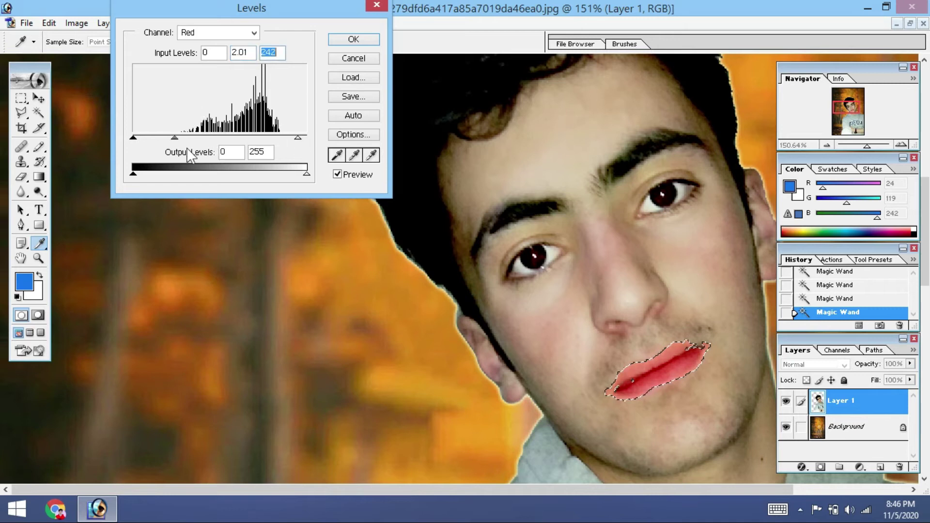
left_click_drag(174, 139, 193, 141)
left_click_drag(135, 139, 196, 141)
left_click(334, 41)
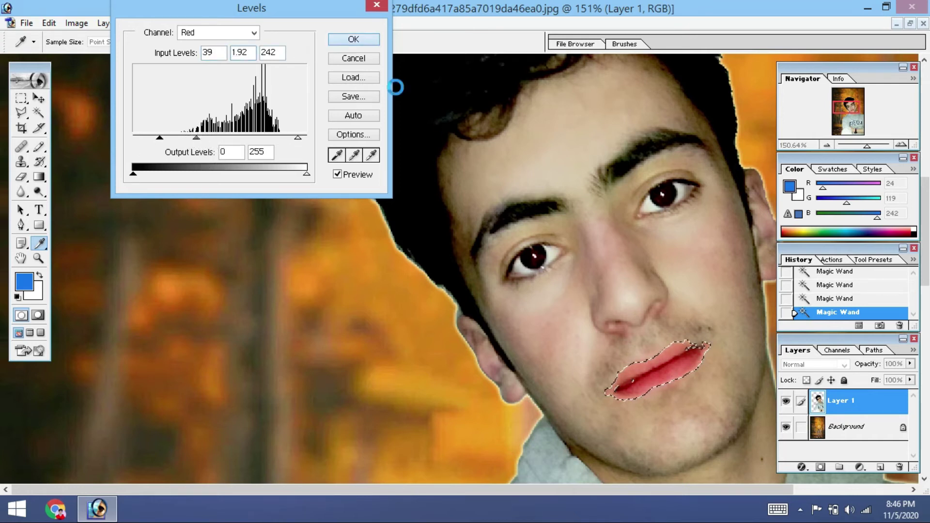
left_click(634, 301)
left_click(645, 296)
left_click(650, 282)
left_click(681, 282)
left_click(654, 274)
left_click(624, 291)
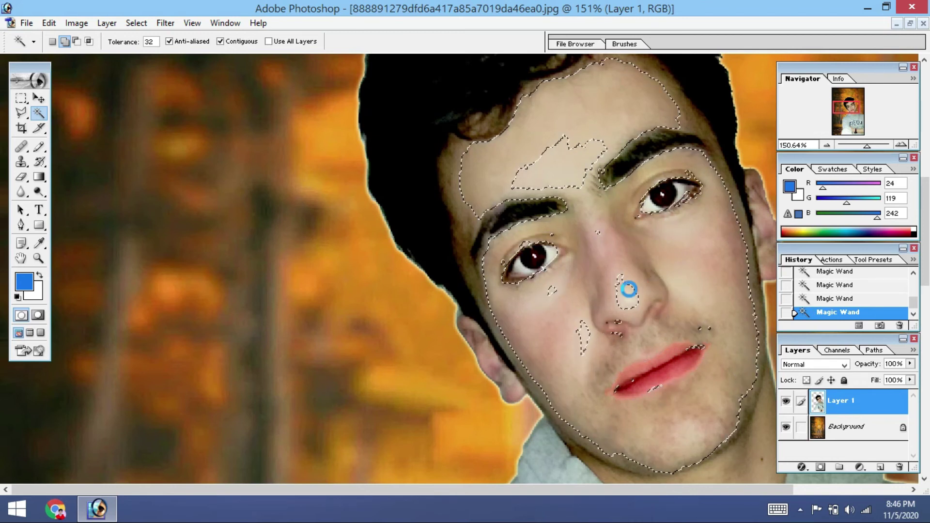
key("ctrl+d")
Step: Select the overexposed sleeve of the outstretched arm, from the upper arm to the rolled cuff, with the Magic Wand at tolerance 32
scroll(624, 280, "down", 17)
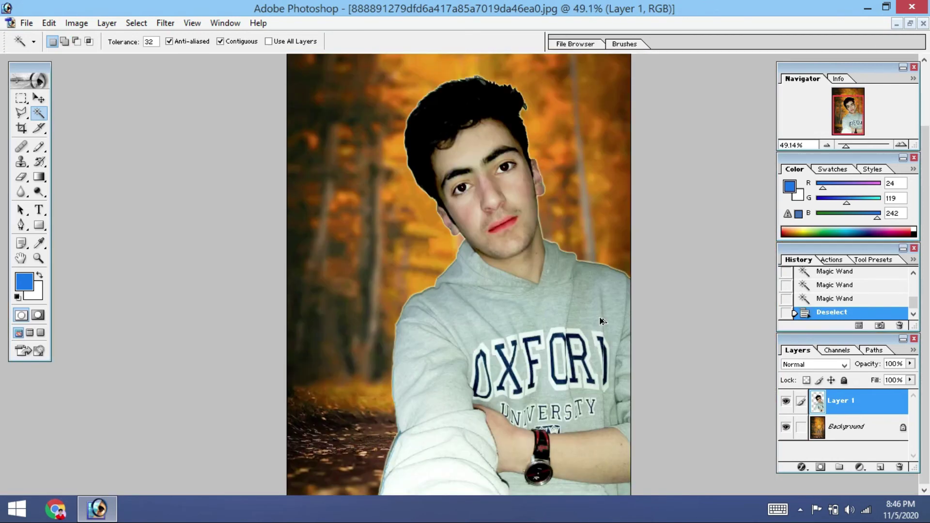
scroll(504, 379, "up", 3)
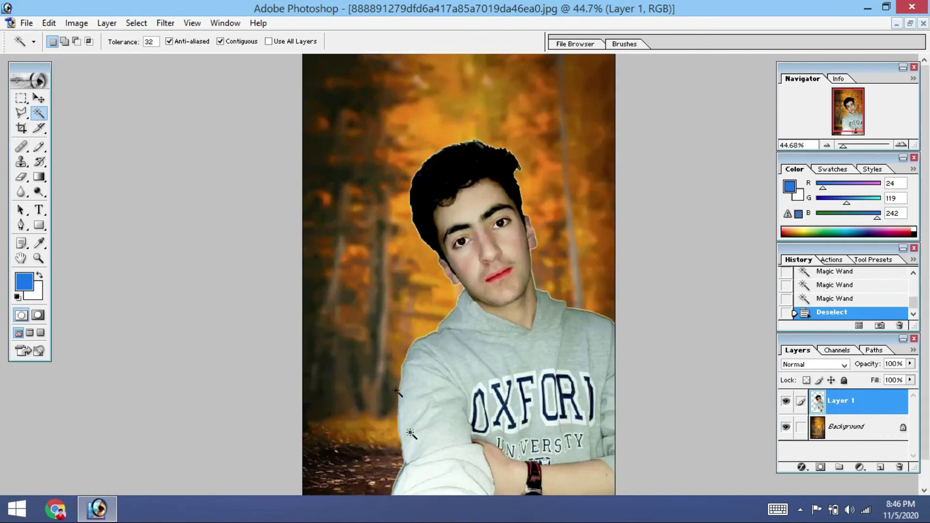
scroll(495, 394, "down", 2)
scroll(495, 391, "up", 3)
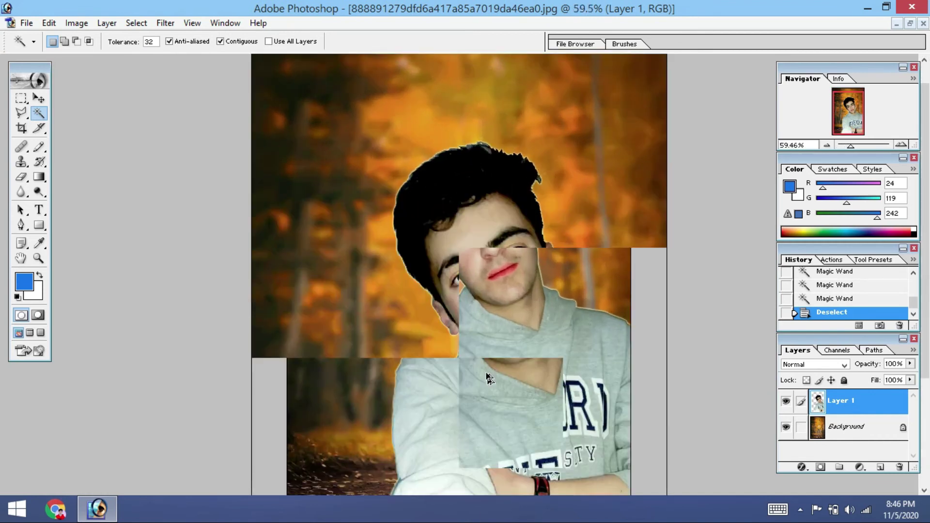
scroll(490, 436, "down", 3)
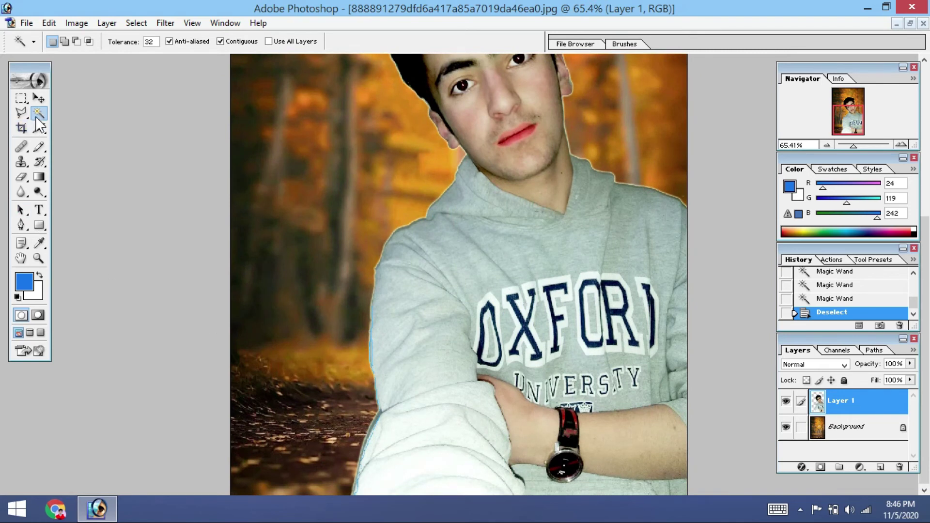
left_click(436, 467)
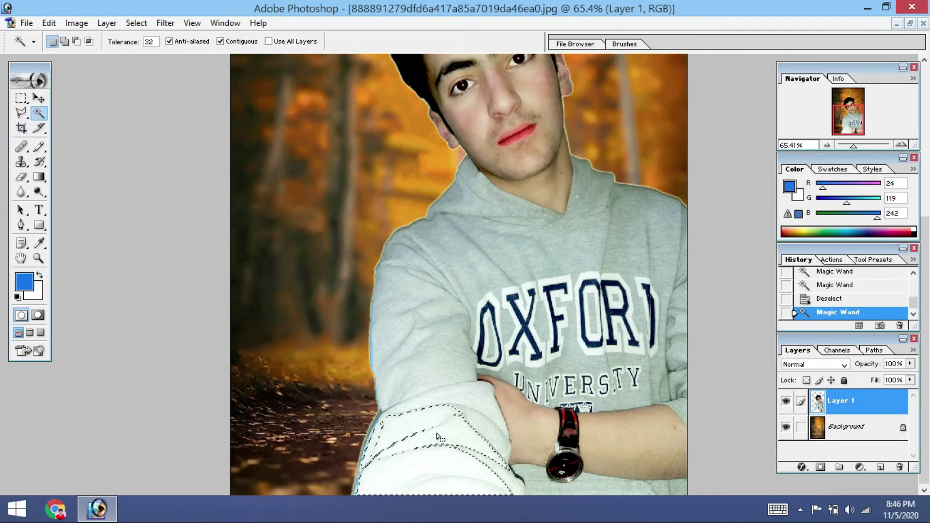
left_click(463, 408, "shift")
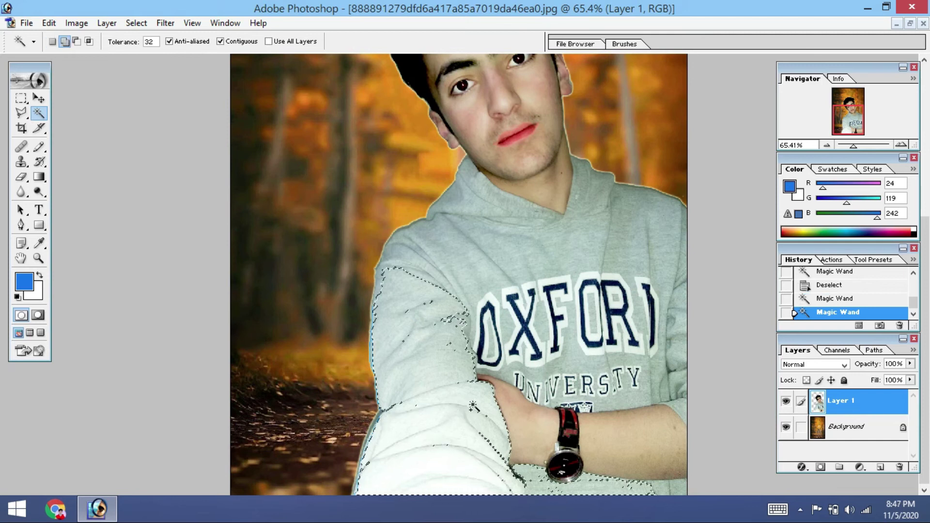
left_click(470, 419, "shift")
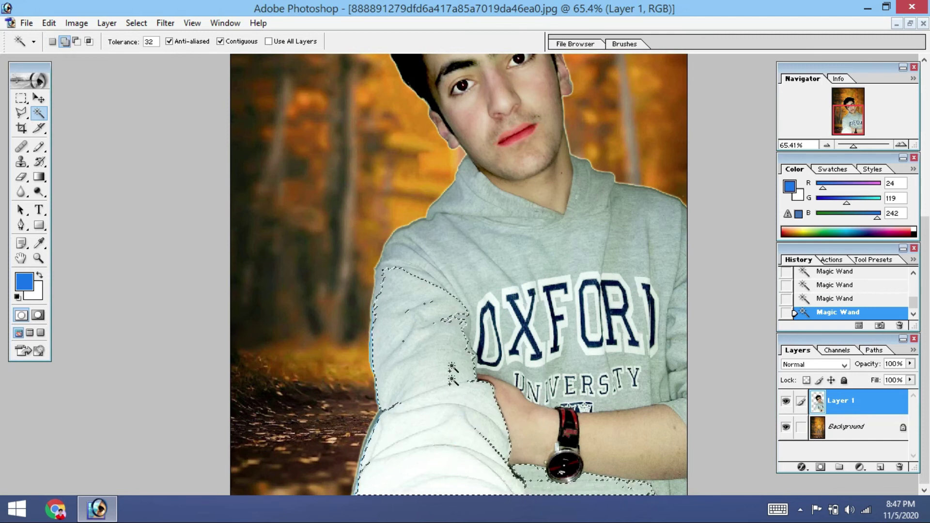
left_click_drag(421, 431, 417, 431)
left_click(377, 418)
left_click(433, 433)
left_click(395, 431)
left_click(422, 451, "shift")
left_click(427, 399, "shift")
left_click(421, 374, "shift")
left_click(443, 420, "shift")
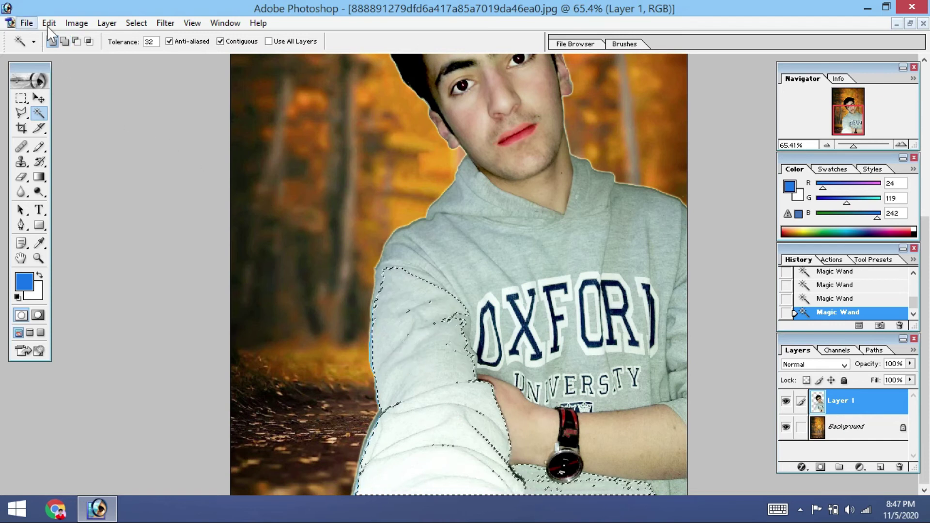
Step: Darken the selected sleeve using Levels with input levels 93, 1.15 and 255, and clear the selection
left_click(70, 24)
mouse_move(58, 57)
left_click(194, 57)
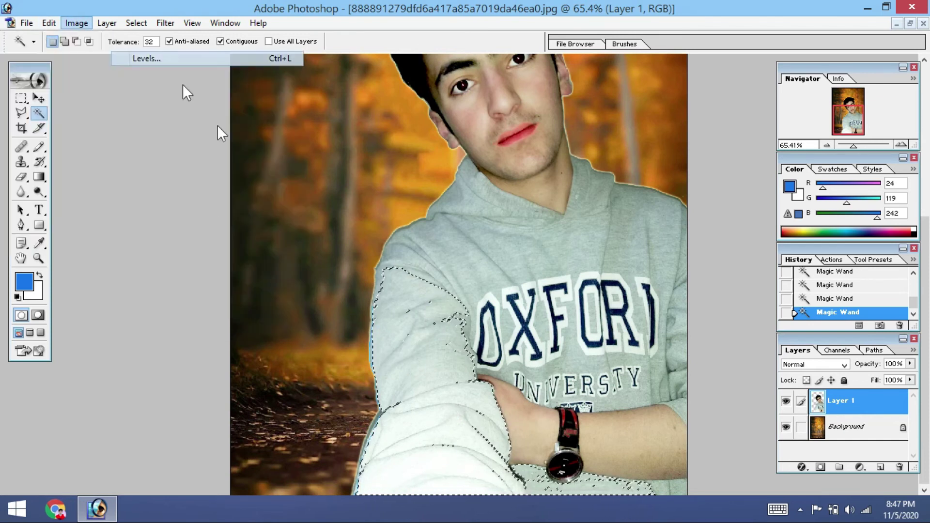
left_click_drag(132, 139, 258, 141)
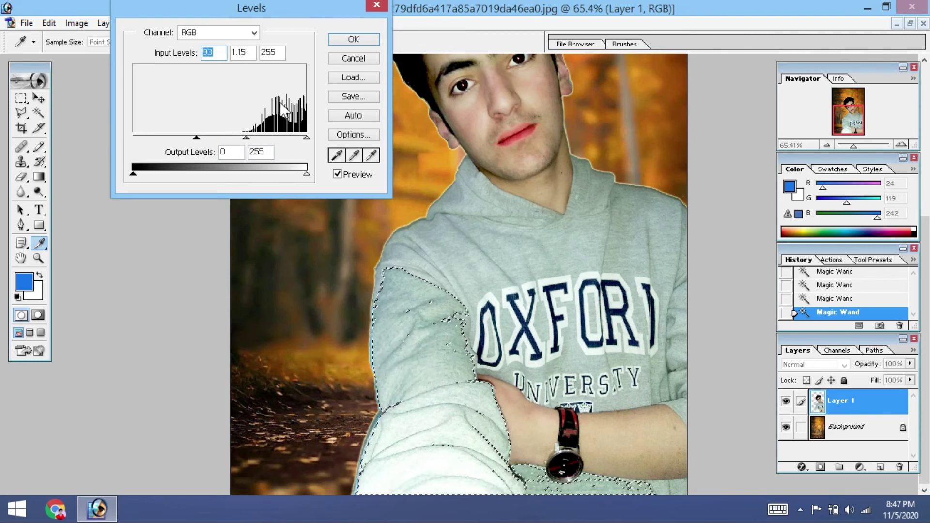
left_click(354, 39)
key("ctrl+d")
Step: Select the brightest folds of the rolled cuff, darken them using Levels with a midtone value of 0.28, and deselect
left_click(435, 460)
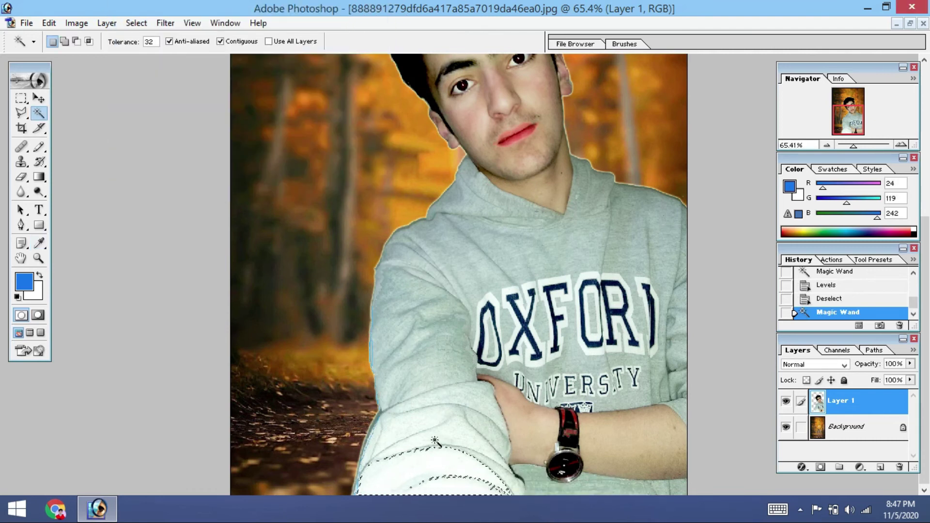
left_click(435, 438)
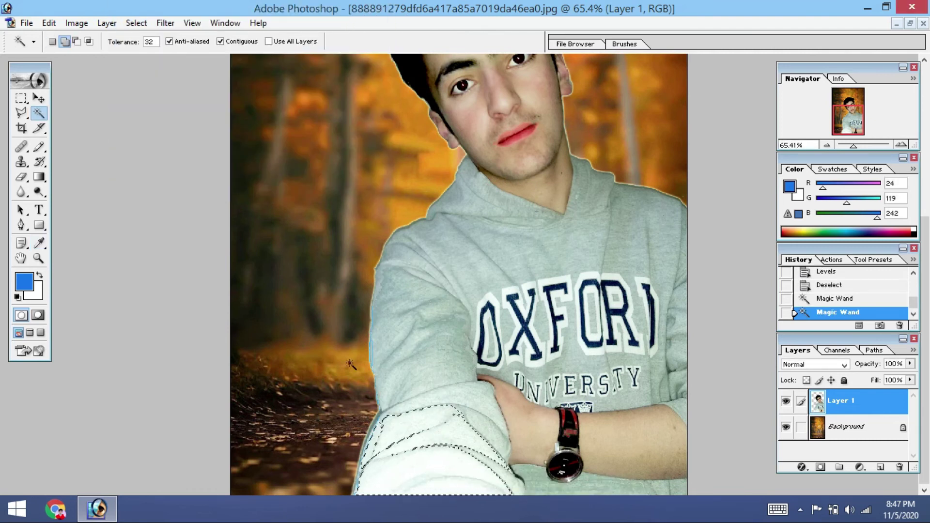
left_click(76, 25)
mouse_move(69, 58)
left_click(145, 56)
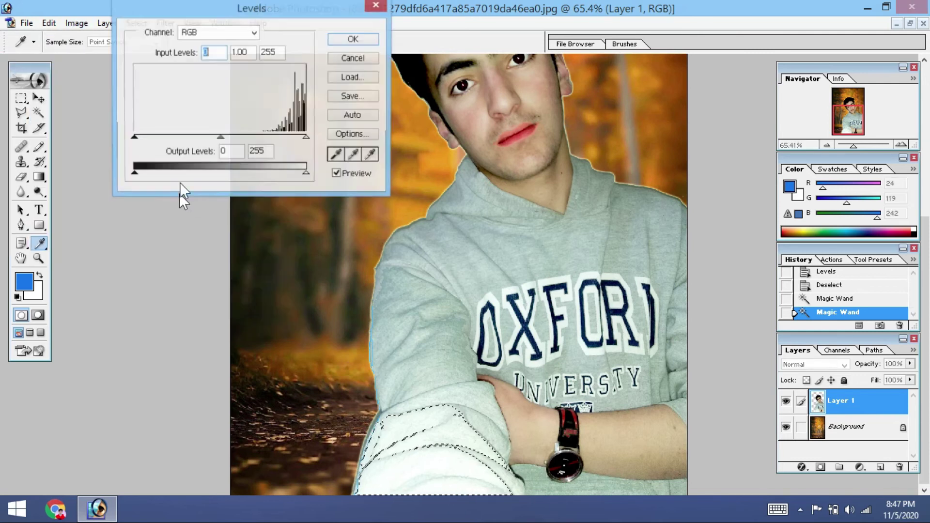
left_click_drag(190, 138, 279, 157)
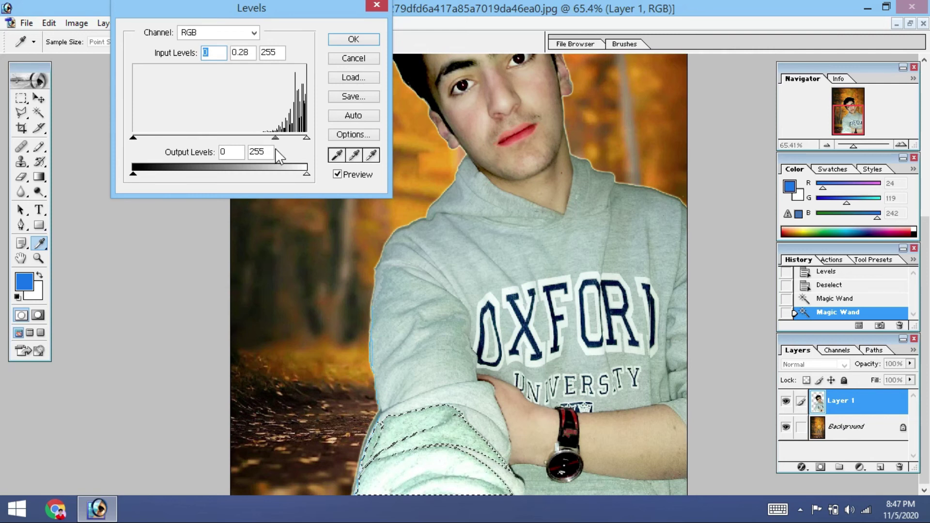
left_click(353, 39)
left_click(433, 339)
left_click(490, 338)
scroll(533, 305, "down", 5)
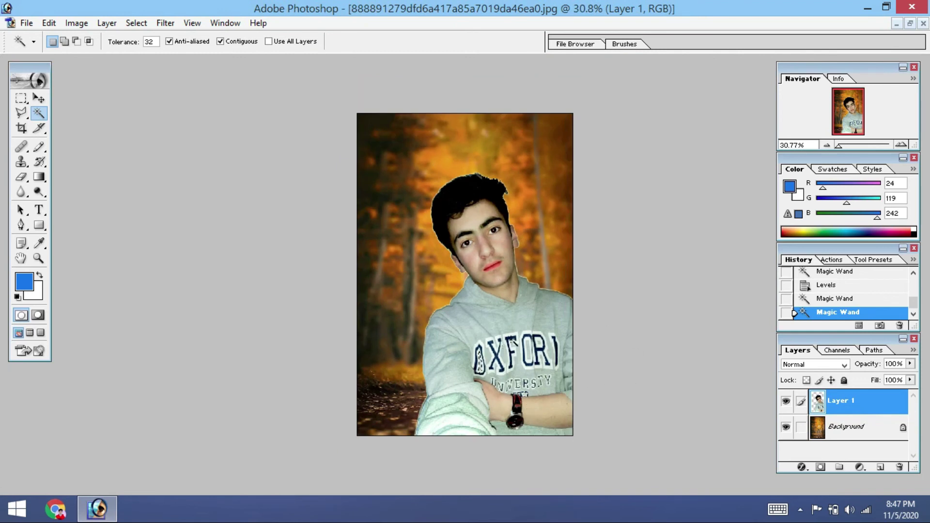
key("ctrl+d")
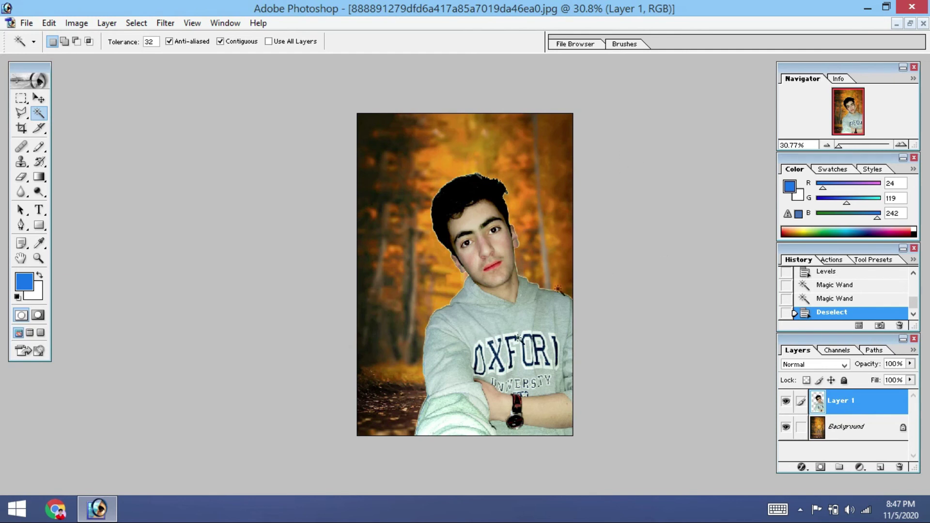
Step: Save the composite under a new name as a JPEG copy called mataj in the Downloads folder
left_click(26, 23)
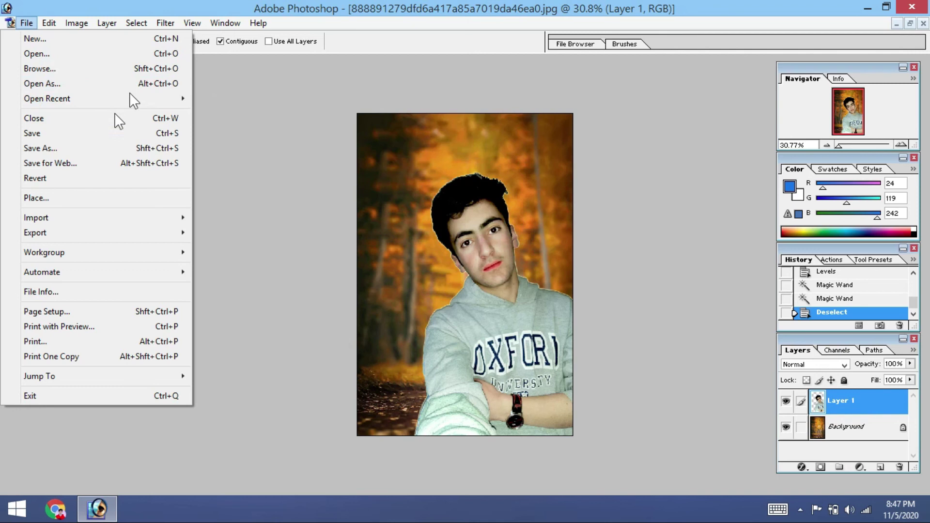
left_click(72, 146)
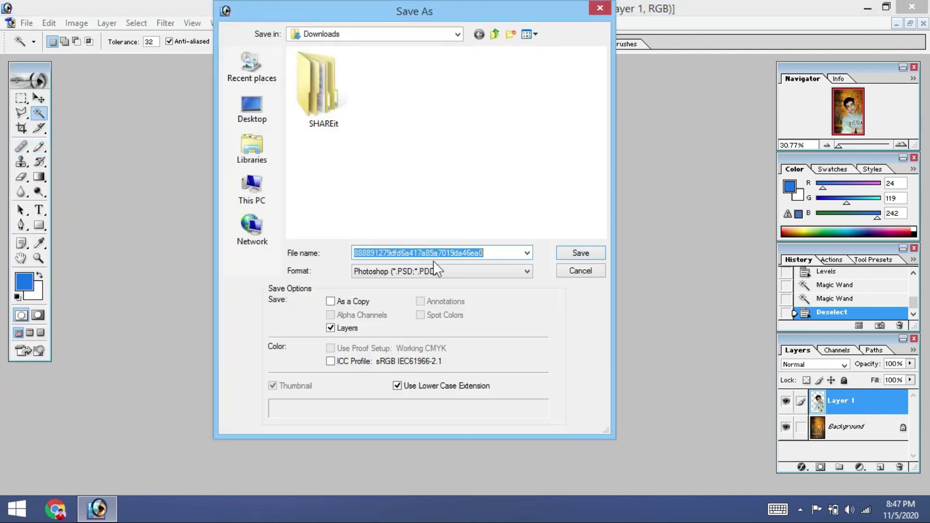
left_click(435, 274)
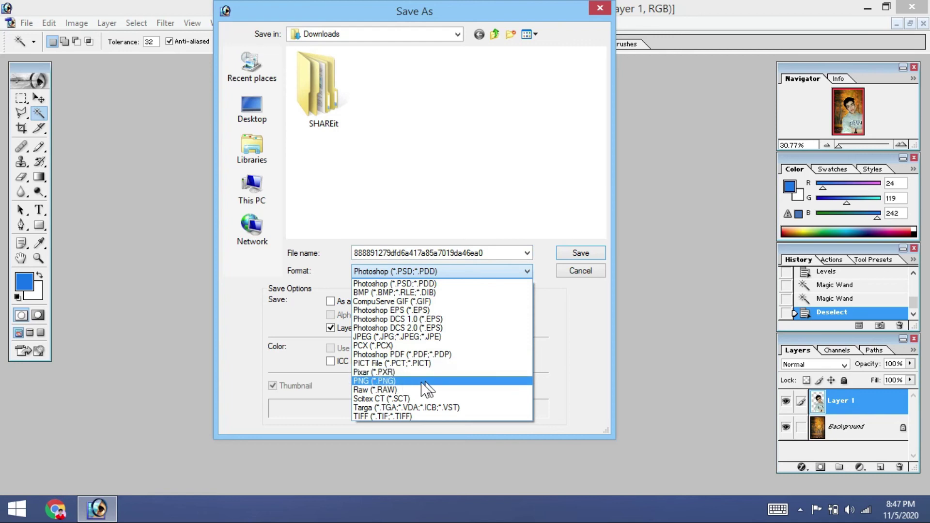
left_click(450, 337)
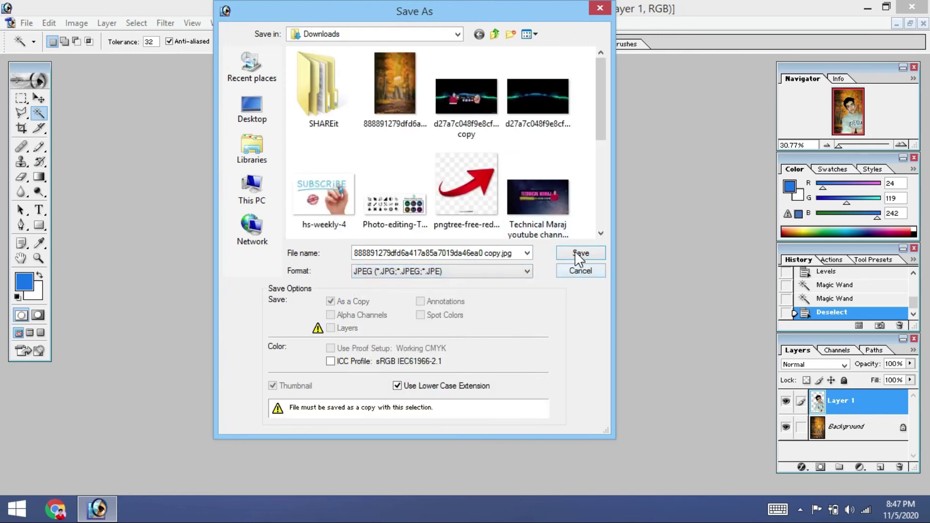
left_click(513, 253)
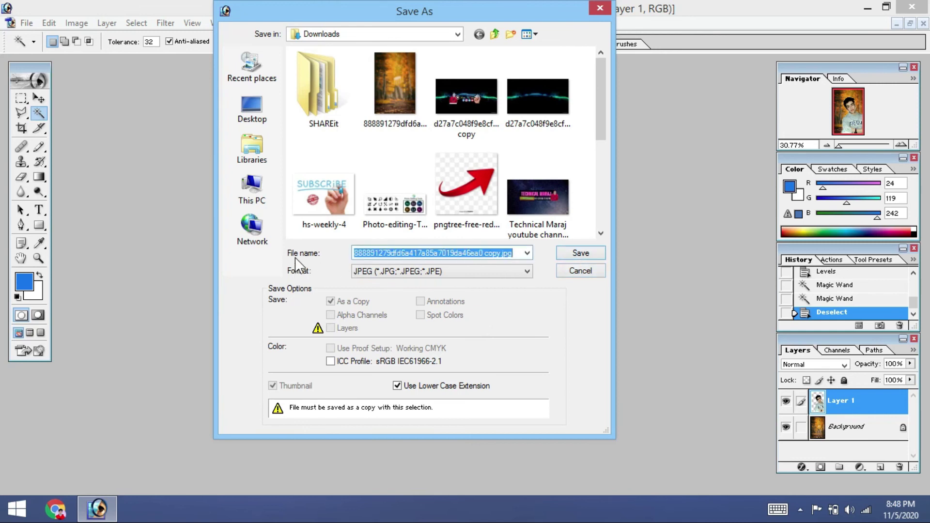
key("BackSpace")
type("mataj")
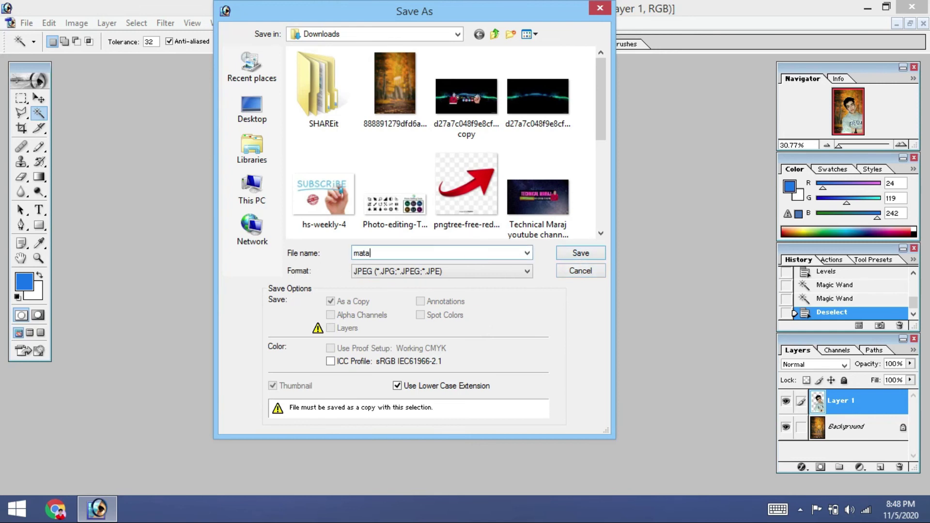
left_click(595, 254)
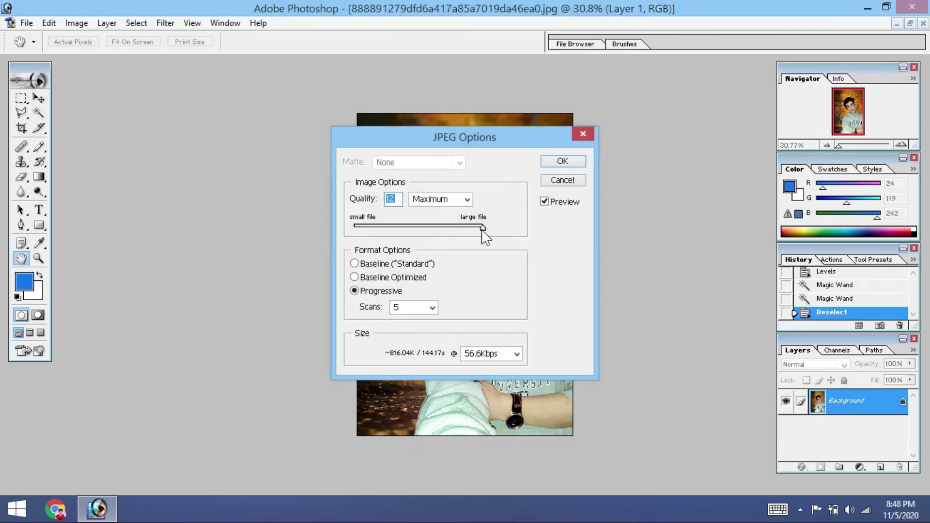
Step: Set the JPEG options to Maximum quality, 5 progressive scans and a 2MBps size estimate, and finish the save
left_click(514, 354)
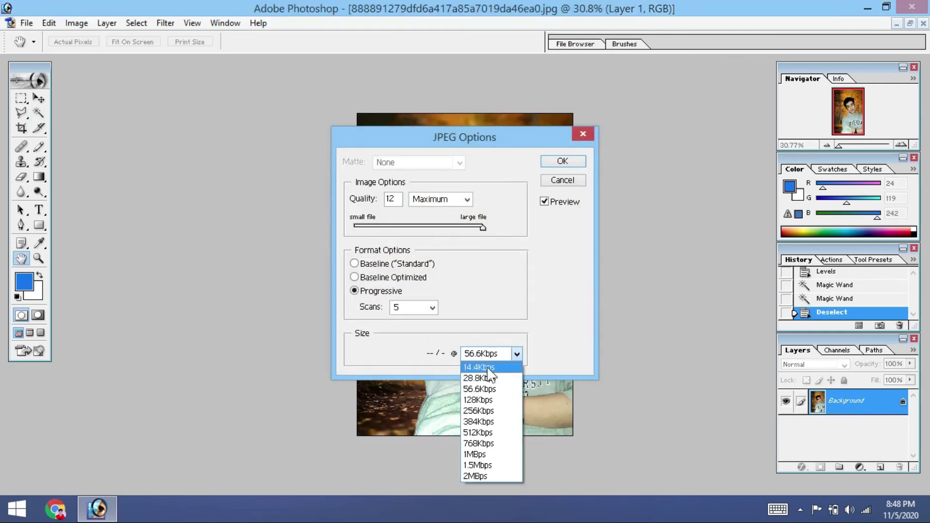
left_click(478, 477)
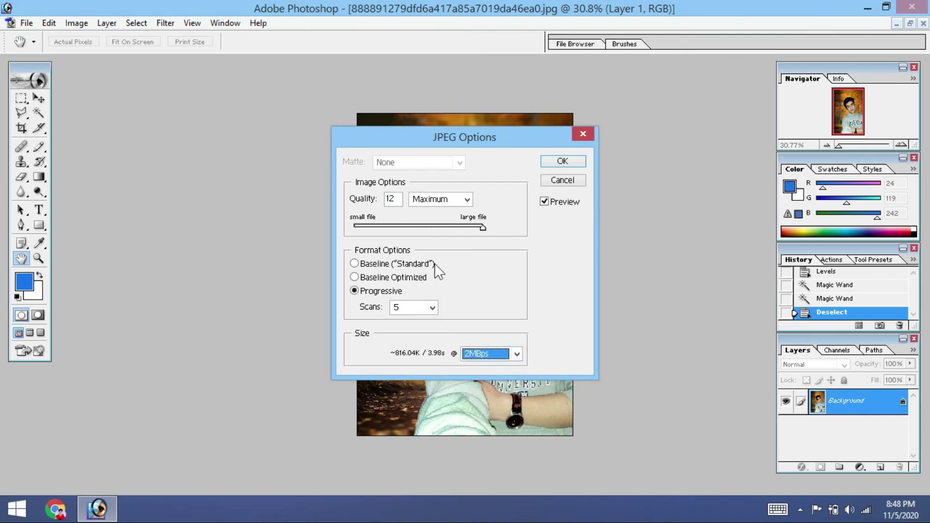
left_click(457, 204)
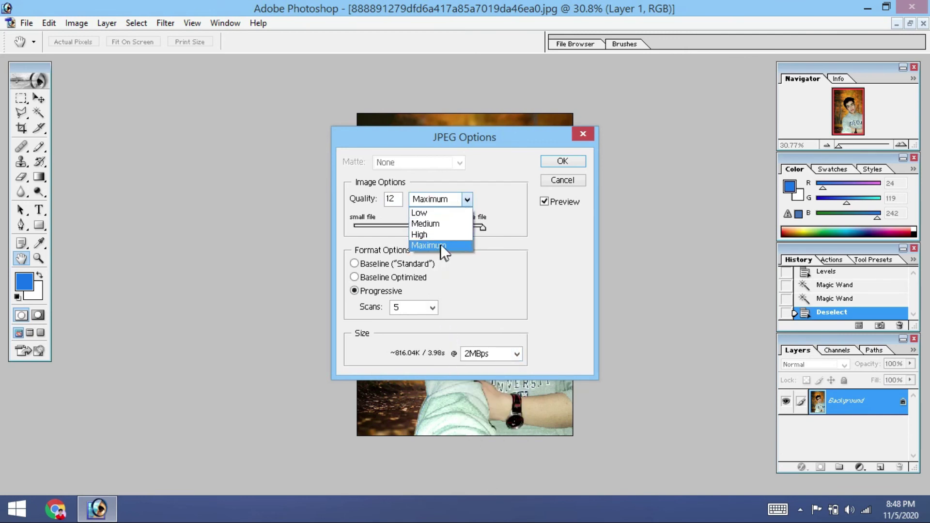
left_click(440, 245)
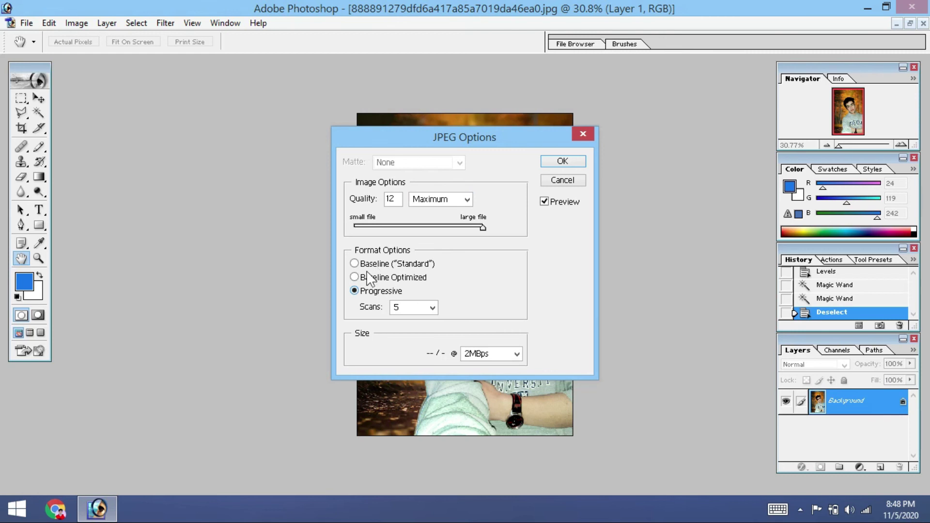
left_click(414, 308)
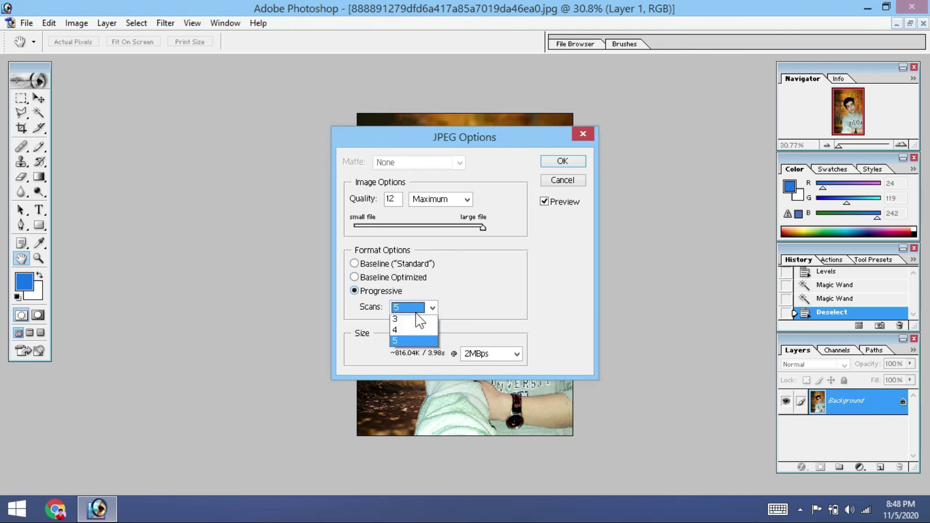
left_click(415, 340)
left_click(556, 165)
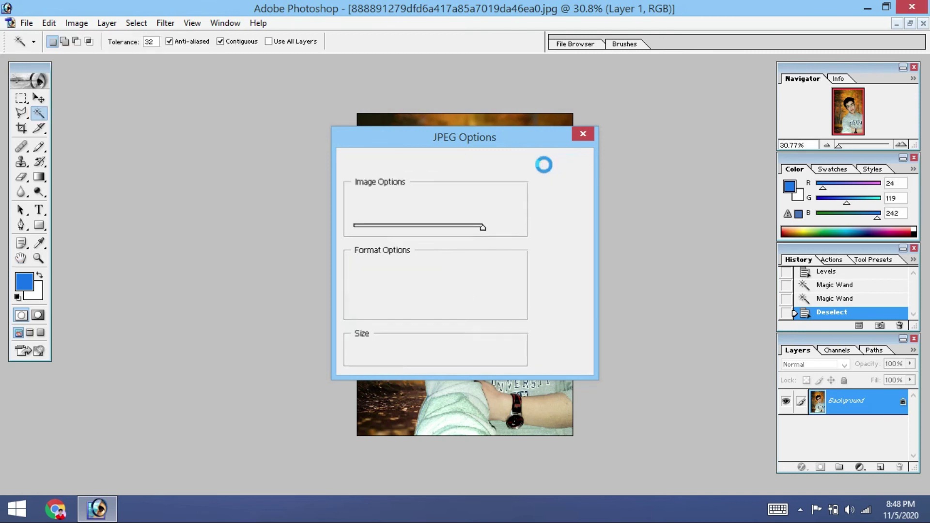
left_click(868, 8)
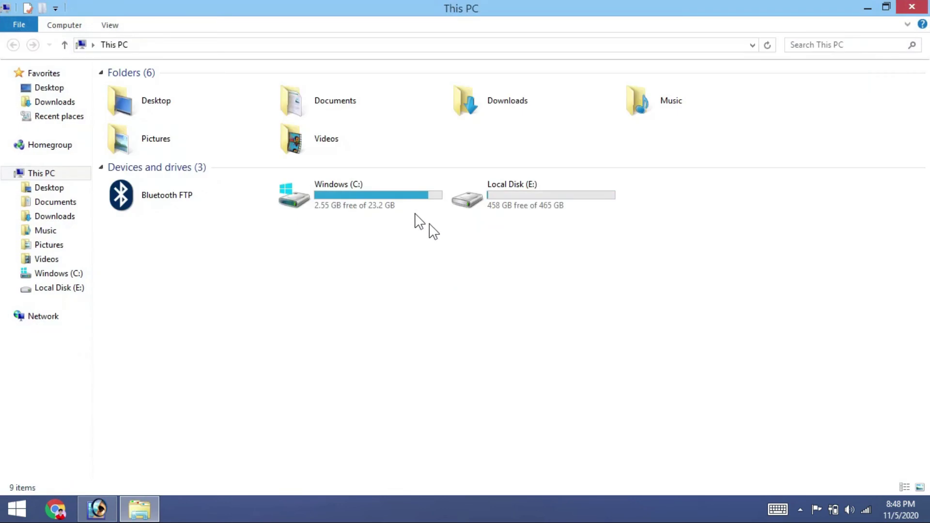
left_click(472, 113)
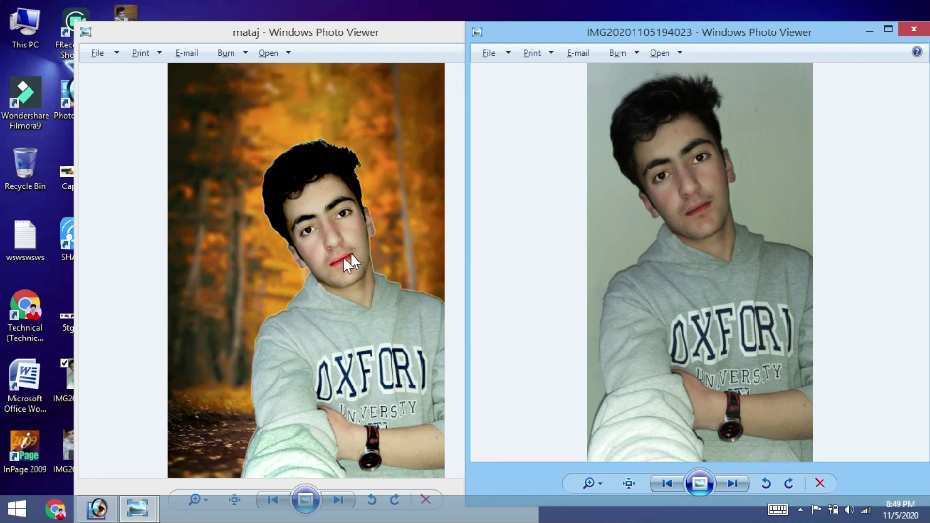
left_click_drag(266, 32, 219, 20)
left_click_drag(597, 34, 595, 24)
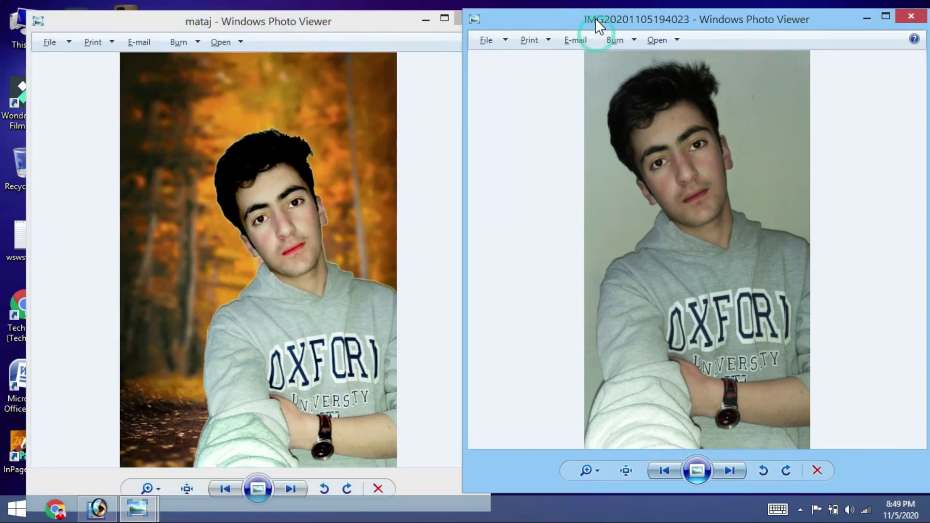